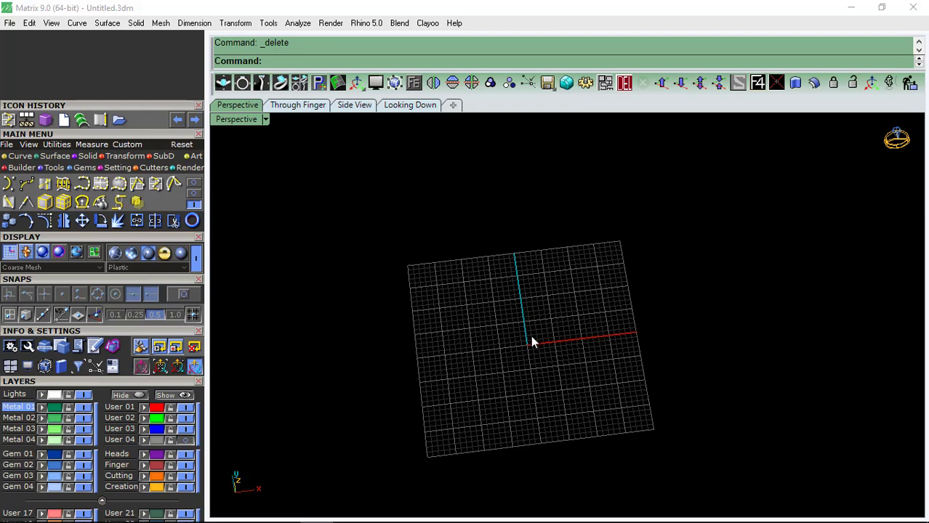
Step: Tilt and pan the Perspective grid into view and bring up the Solid tools
mouse_move(531, 342)
right_down()
mouse_move(584, 356)
mouse_move(574, 309)
mouse_move(576, 339)
right_up()
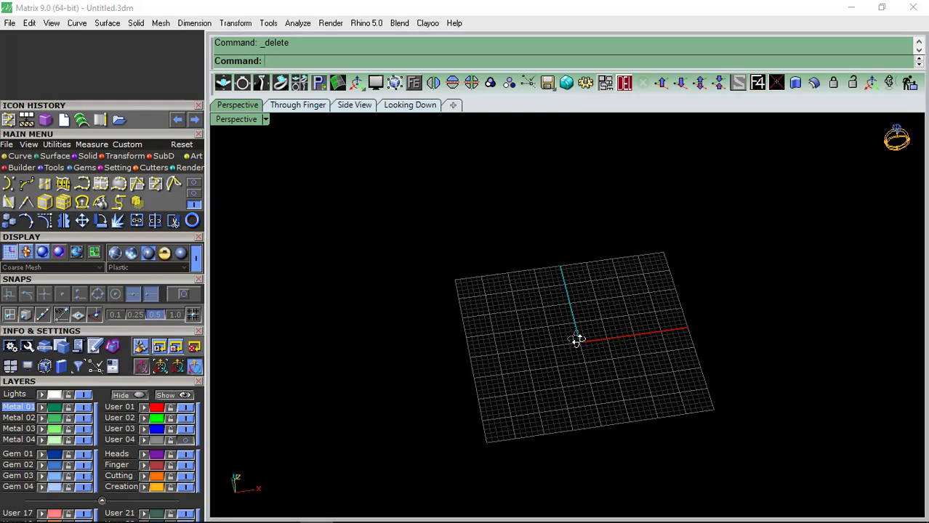
right_drag(576, 339, 577, 367)
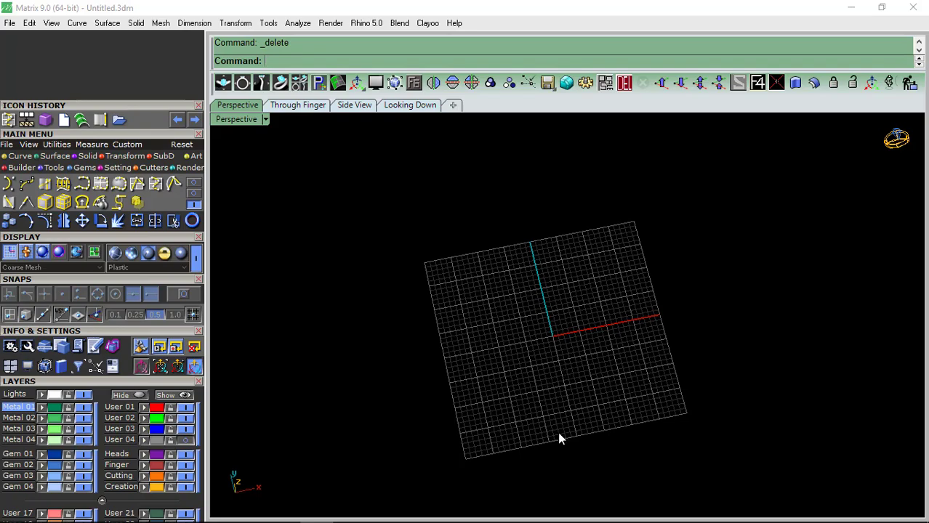
mouse_move(557, 432)
right_down()
mouse_move(569, 344)
mouse_move(518, 332)
mouse_move(526, 358)
mouse_move(534, 317)
mouse_move(456, 335)
mouse_move(452, 357)
right_up()
scroll(571, 351, up, 3)
scroll(518, 336, down, 3)
mouse_move(524, 410)
right_down()
mouse_move(519, 325)
mouse_move(512, 361)
mouse_move(504, 338)
right_up()
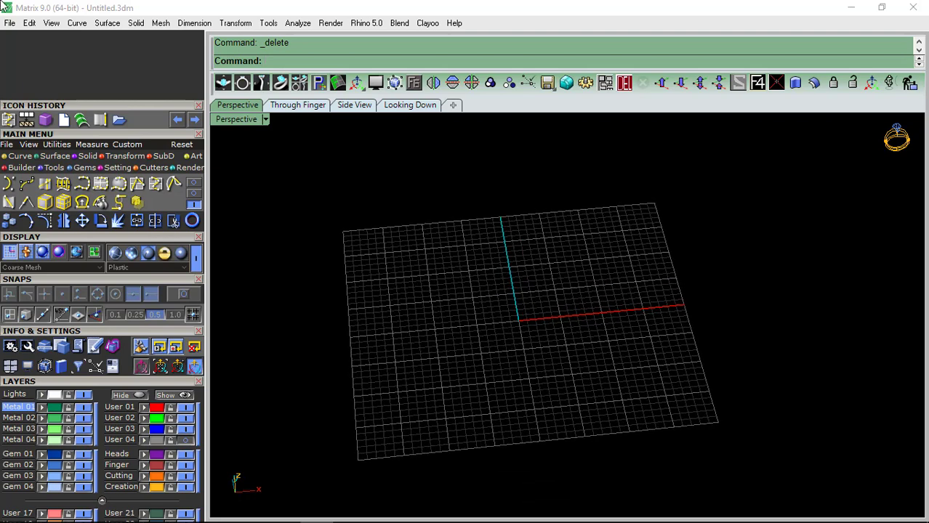
click(87, 160)
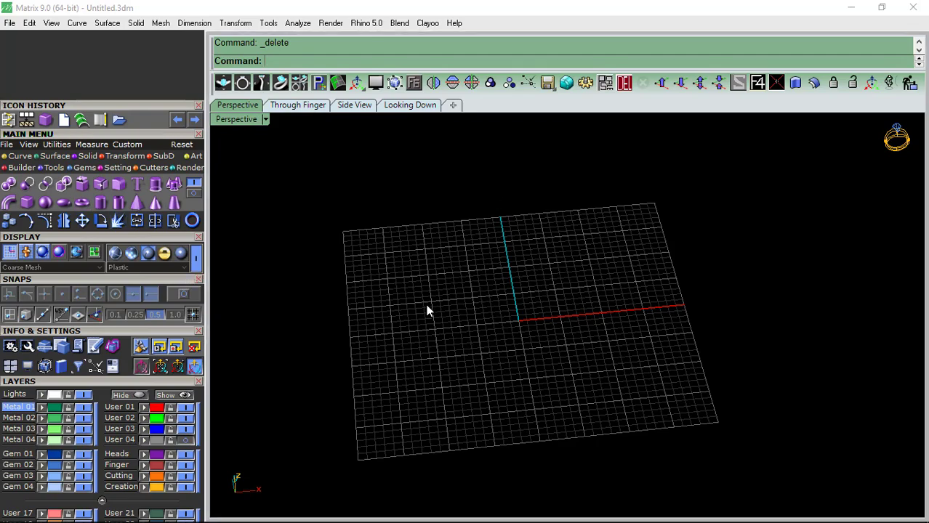
shift+right_drag(505, 334, 541, 367)
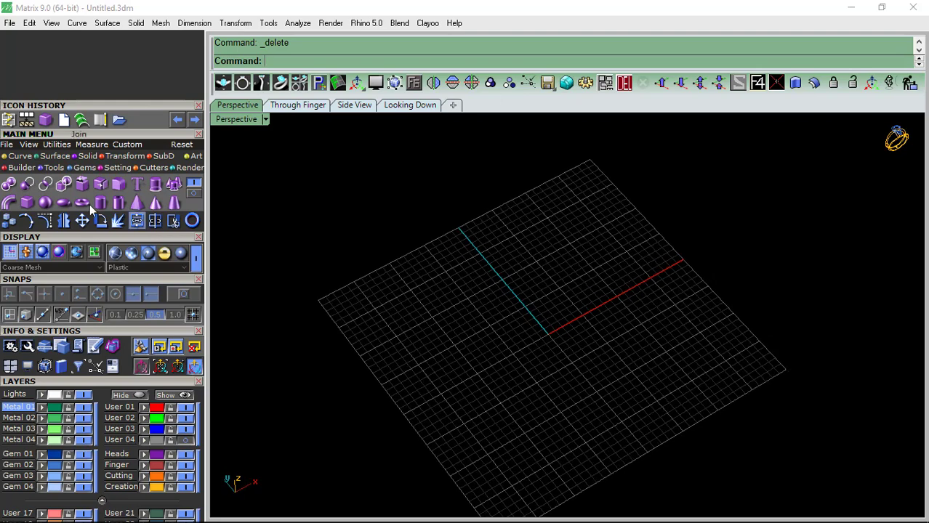
Step: Start a box with its first base corner at 0,0,0
click(27, 204)
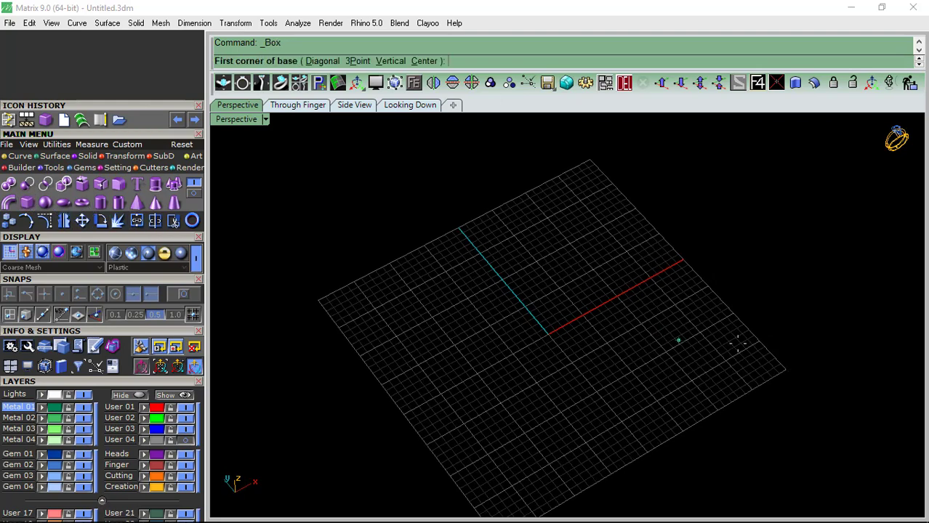
text(0,0,0)
key(Return)
mouse_move(674, 249)
right_down()
mouse_move(639, 271)
mouse_move(670, 260)
right_up()
scroll(671, 259, up, 2)
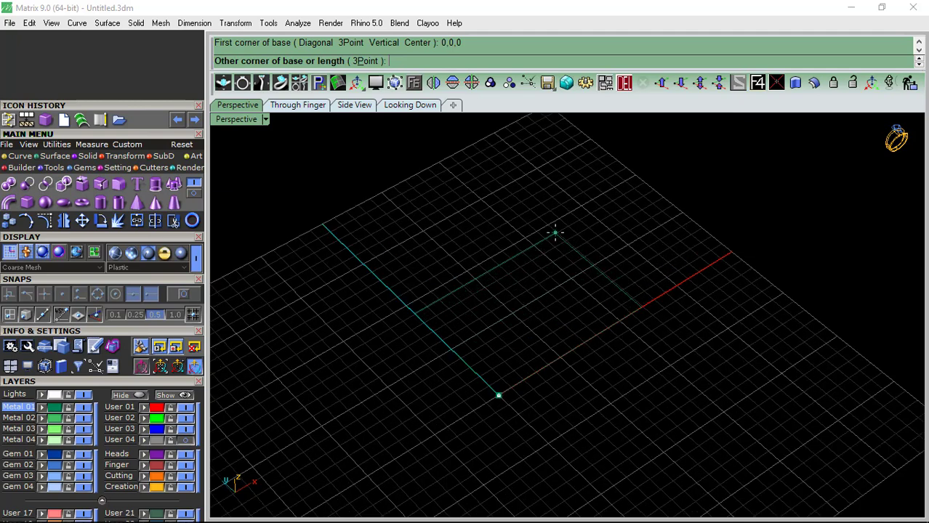
Step: Give the box length 15 and width 20, pick its height, and select it
text(5)
key(Return)
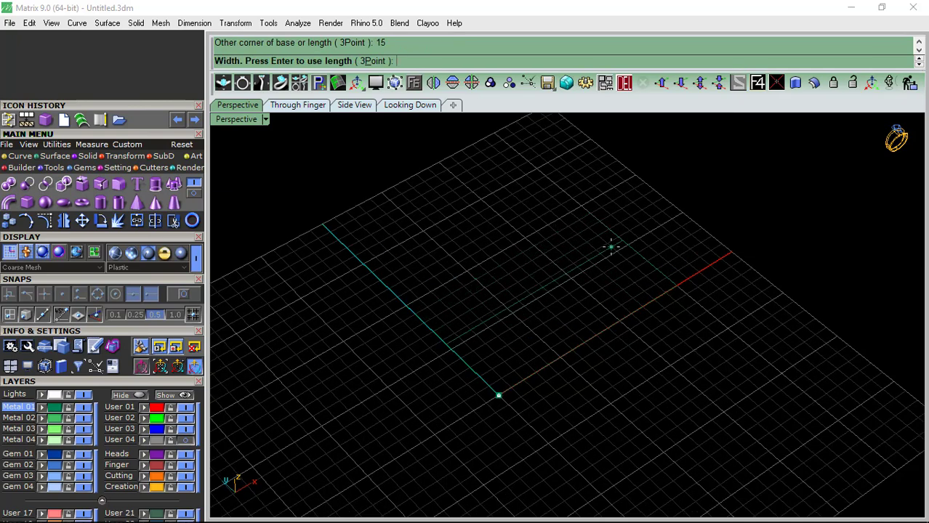
text(0)
key(Return)
scroll(536, 200, down, 2)
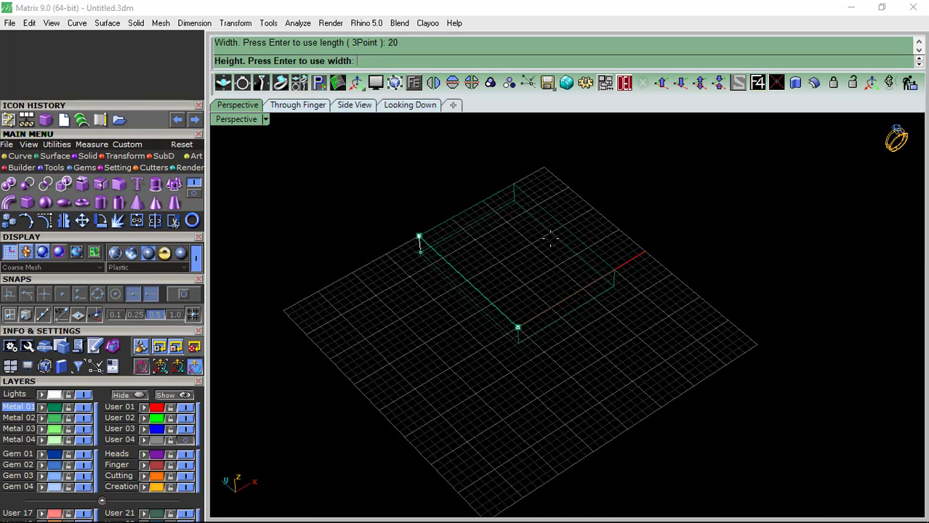
scroll(534, 192, down, 1)
click(529, 196)
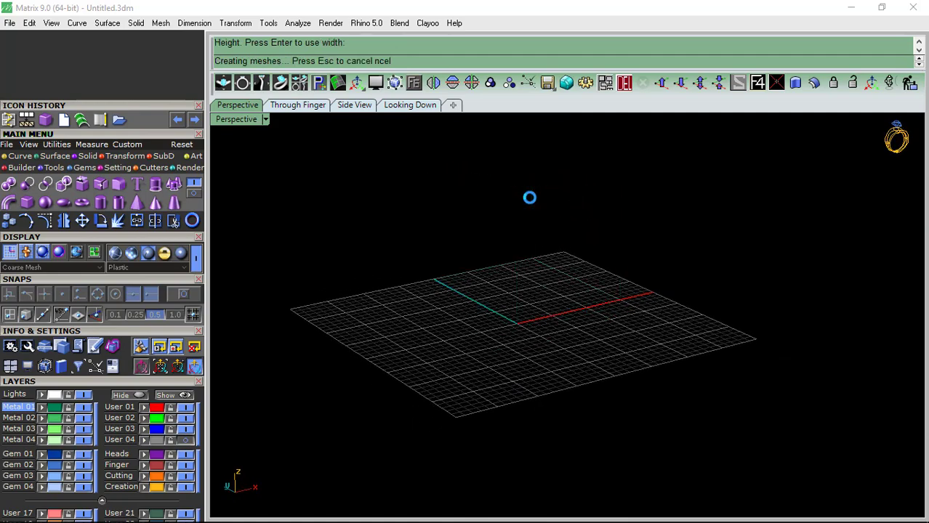
click(552, 240)
scroll(552, 239, down, 2)
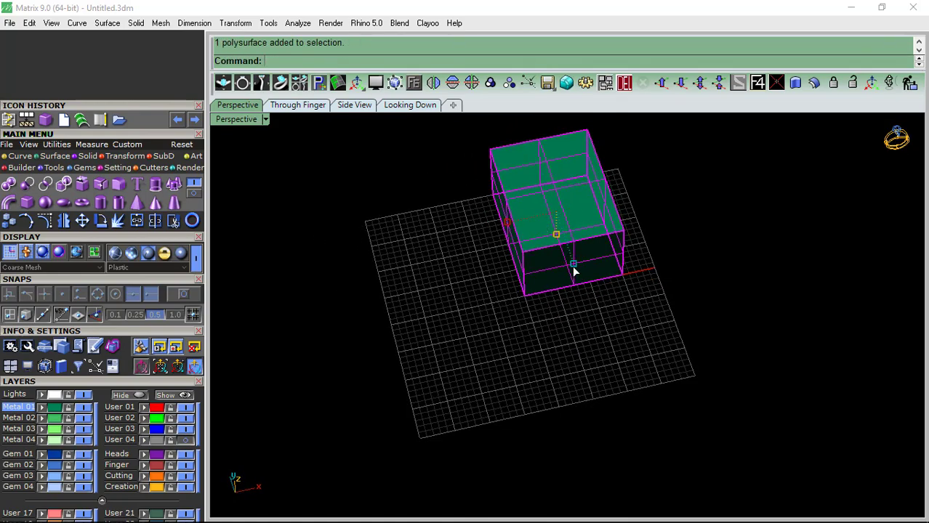
Step: Nudge the box along its vertical axis and reselect it
mouse_move(577, 268)
mouse_down()
mouse_move(550, 183)
mouse_move(558, 211)
mouse_up()
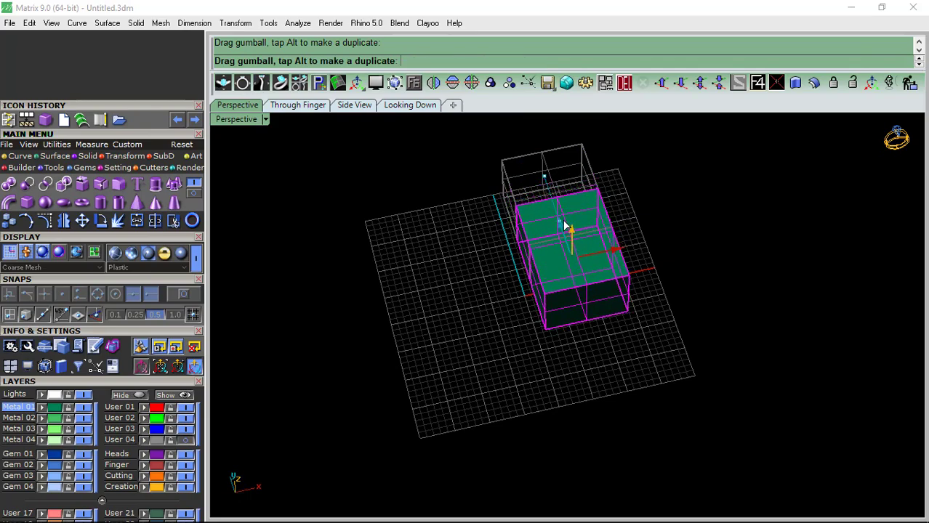
click(659, 296)
scroll(591, 266, up, 2)
click(592, 266)
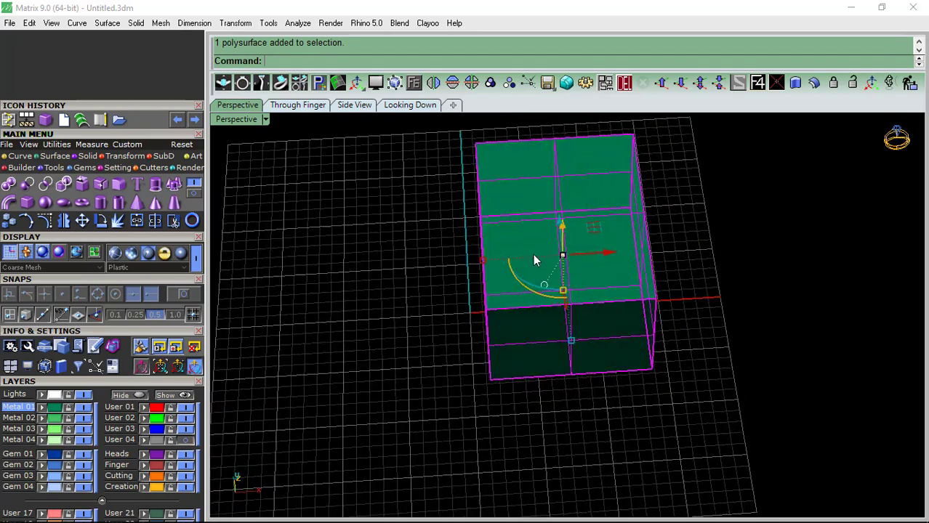
scroll(534, 260, up, 3)
click(465, 287)
scroll(508, 283, down, 1)
click(579, 266)
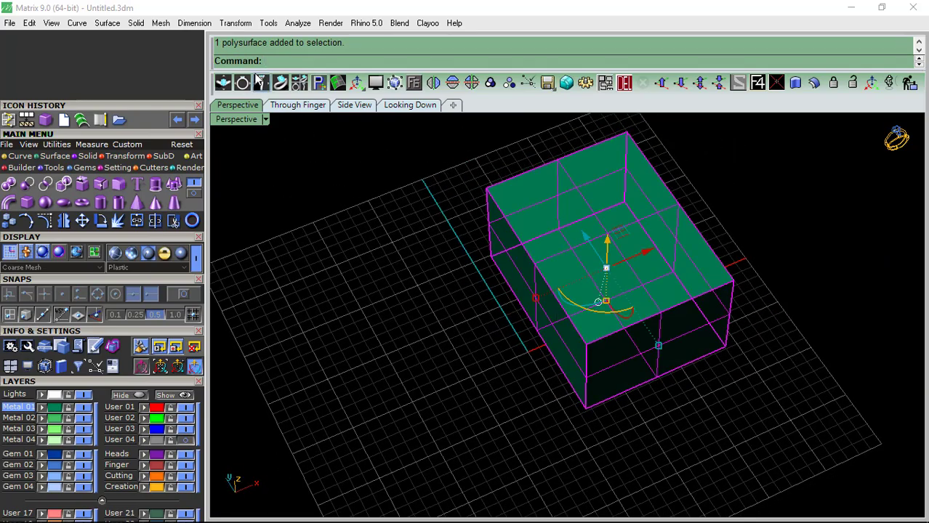
Step: Mesh the box via Mesh From NURBS Object and move the mesh left beside it
click(161, 22)
click(187, 41)
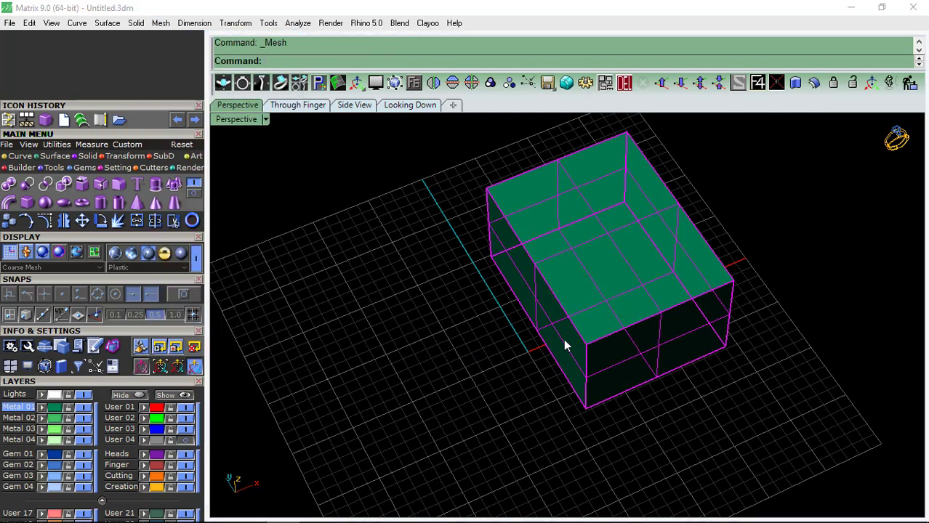
click(470, 350)
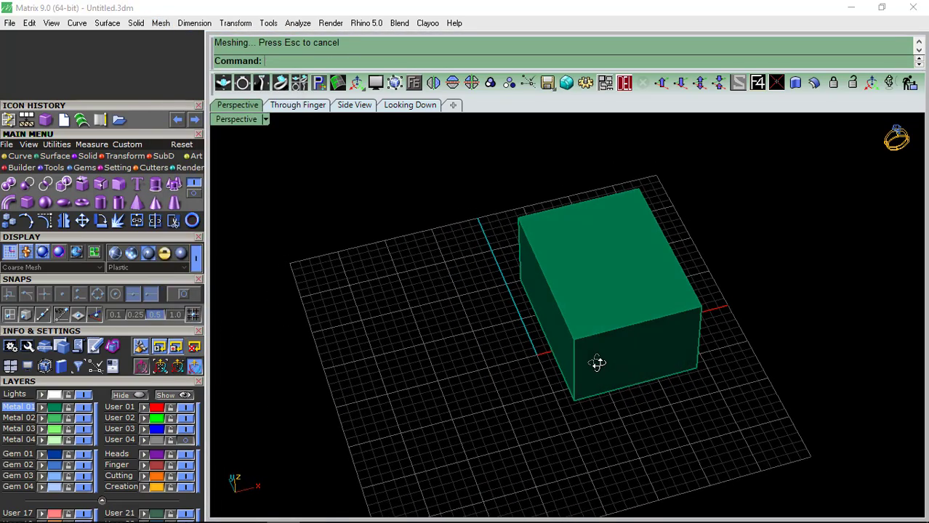
click(612, 311)
click(652, 343)
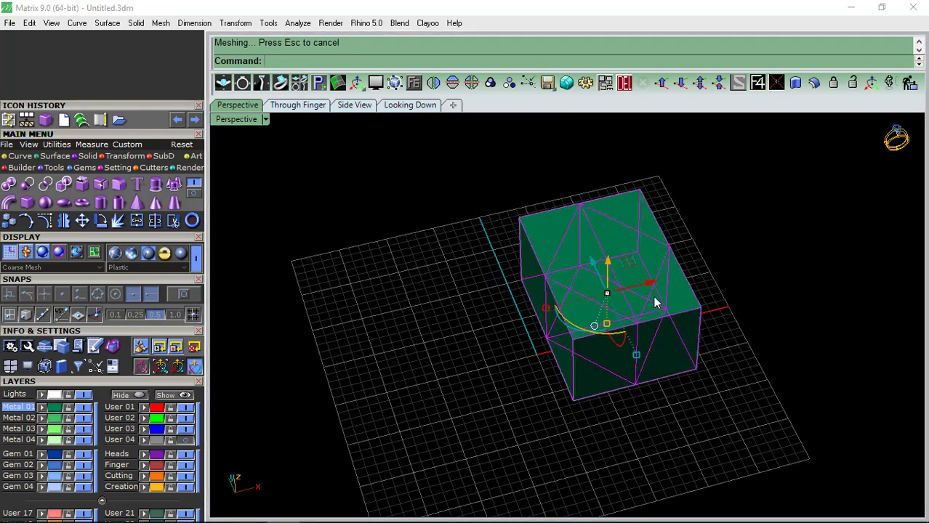
drag(654, 285, 512, 317)
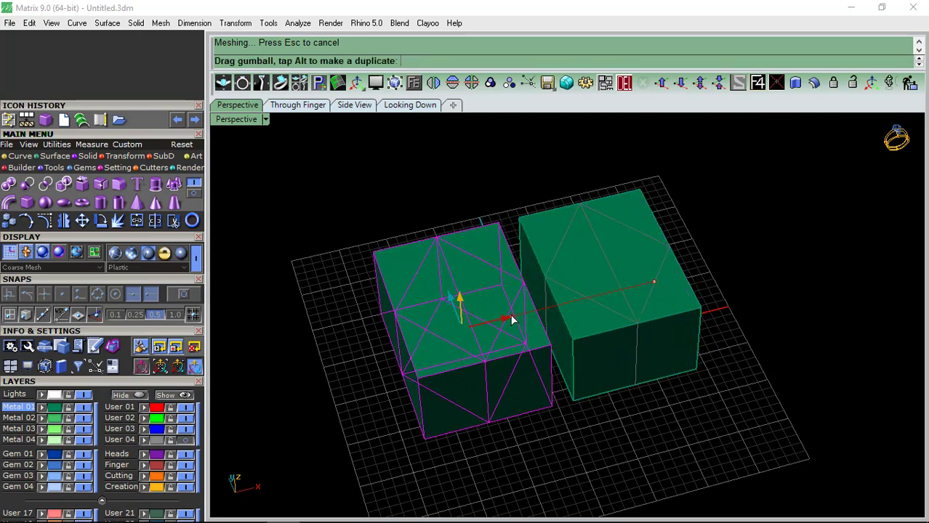
key(Escape)
Step: Assign the right-hand box to the User 03 layer
click(619, 305)
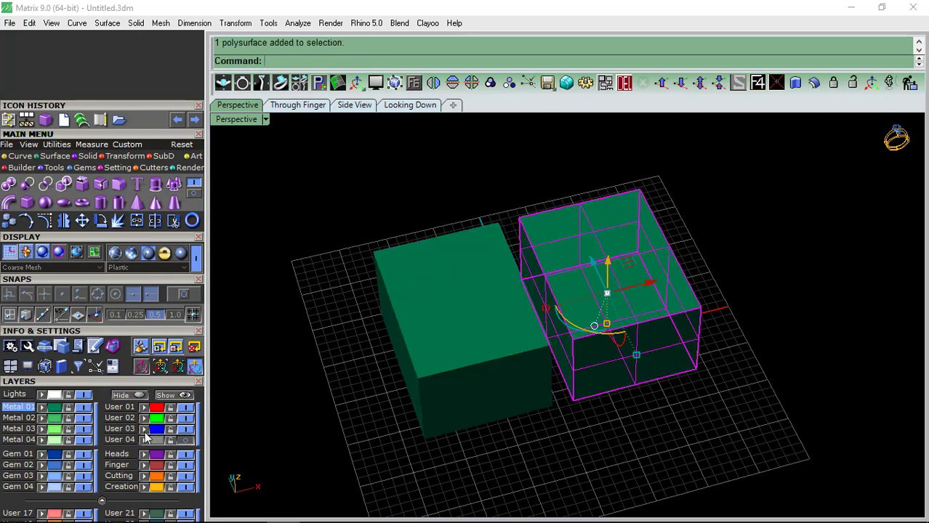
click(144, 431)
key(Escape)
mouse_move(530, 305)
right_down()
mouse_move(497, 348)
mouse_move(441, 312)
mouse_move(533, 303)
right_up()
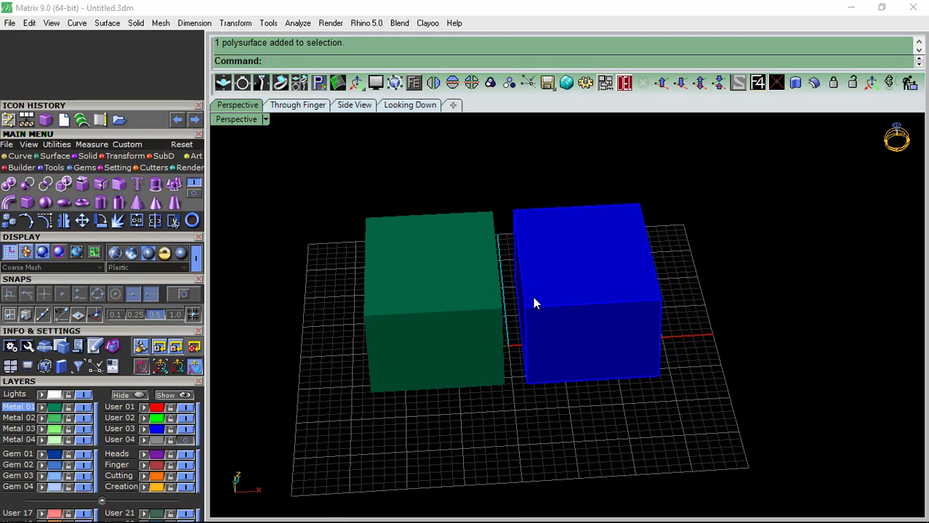
Step: Move the box to the light-green Metal 04 layer and check its new colour
click(602, 282)
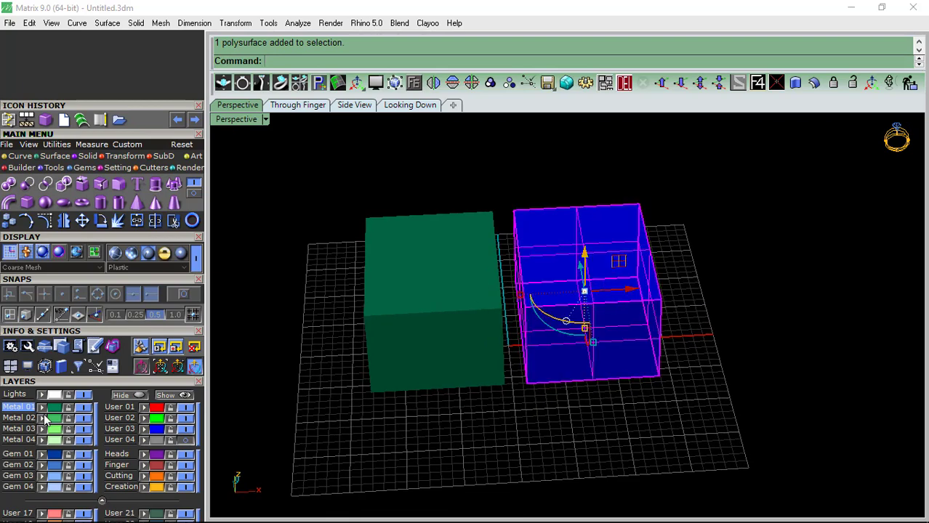
click(43, 438)
key(Escape)
right_drag(578, 305, 585, 315)
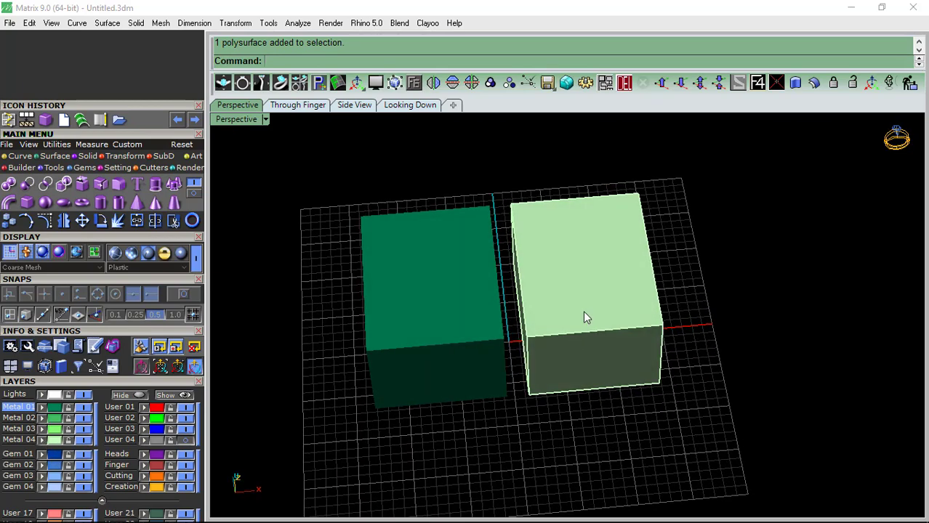
click(584, 316)
key(Escape)
right_drag(757, 332, 665, 331)
click(665, 331)
key(Escape)
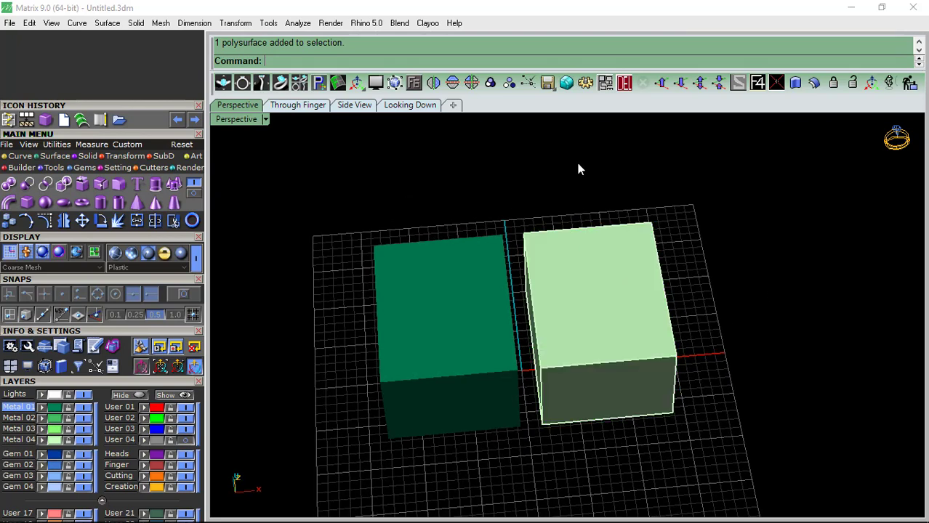
click(20, 157)
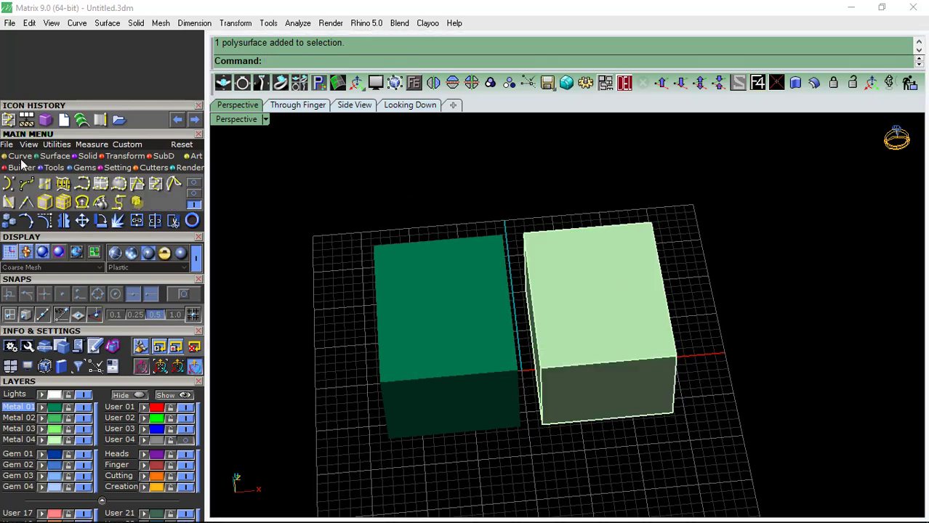
click(156, 186)
mouse_move(594, 301)
right_down()
mouse_move(594, 263)
mouse_move(594, 352)
right_up()
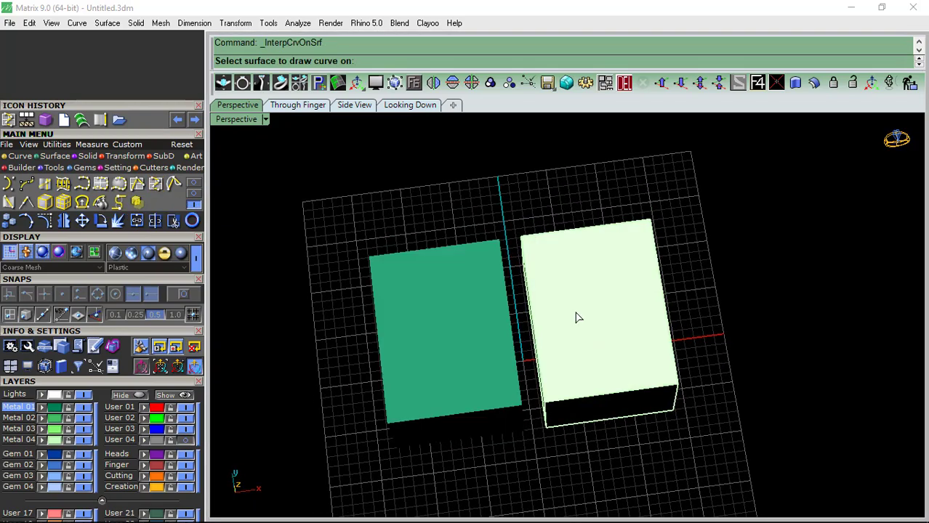
mouse_move(575, 317)
right_down()
mouse_move(599, 321)
mouse_move(607, 338)
right_up()
scroll(581, 342, up, 5)
click(559, 349)
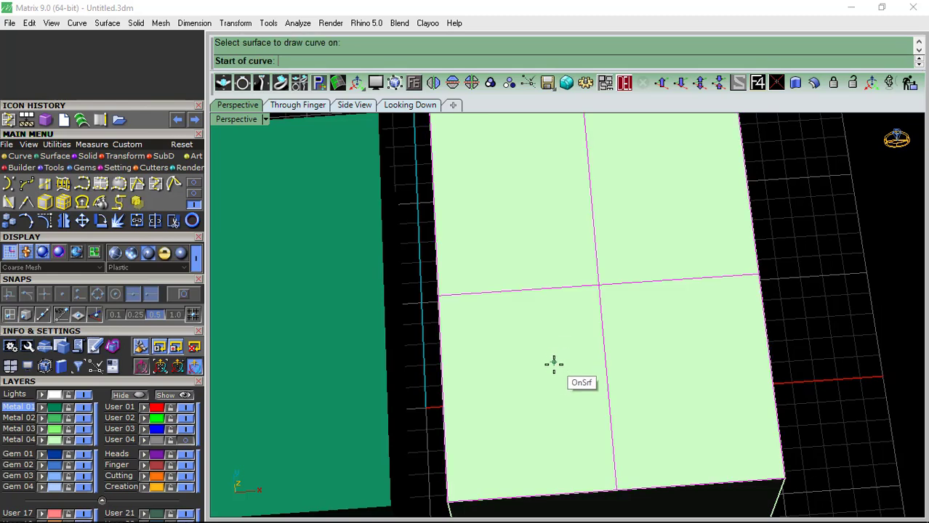
click(537, 377)
click(562, 356)
click(568, 318)
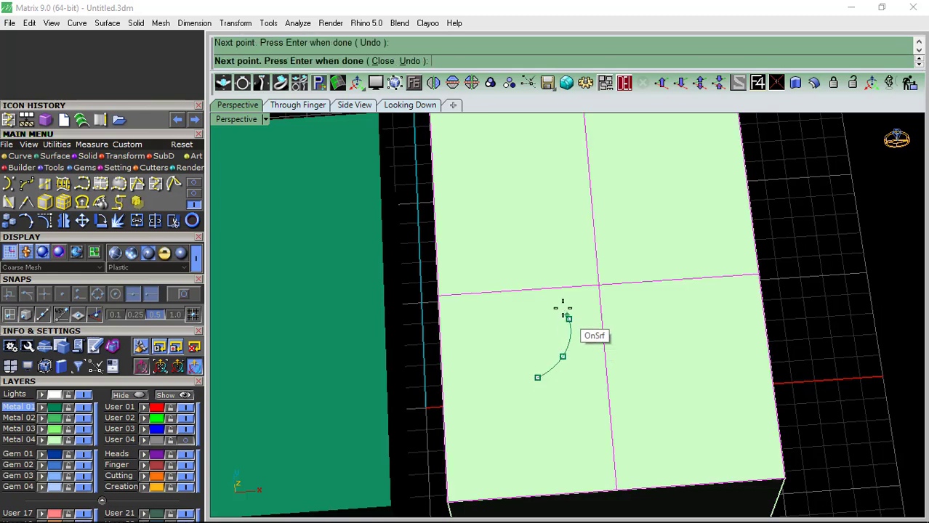
click(556, 297)
click(541, 263)
click(541, 234)
click(551, 205)
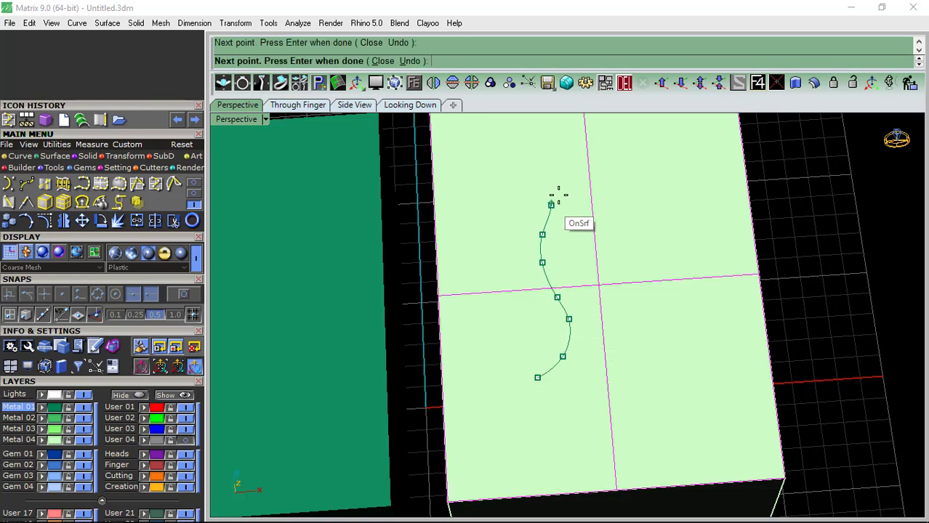
click(581, 182)
key(Return)
scroll(557, 310, down, 5)
mouse_move(557, 309)
right_down()
mouse_move(600, 324)
mouse_move(612, 311)
mouse_move(557, 347)
mouse_move(509, 333)
right_up()
right_click(509, 332)
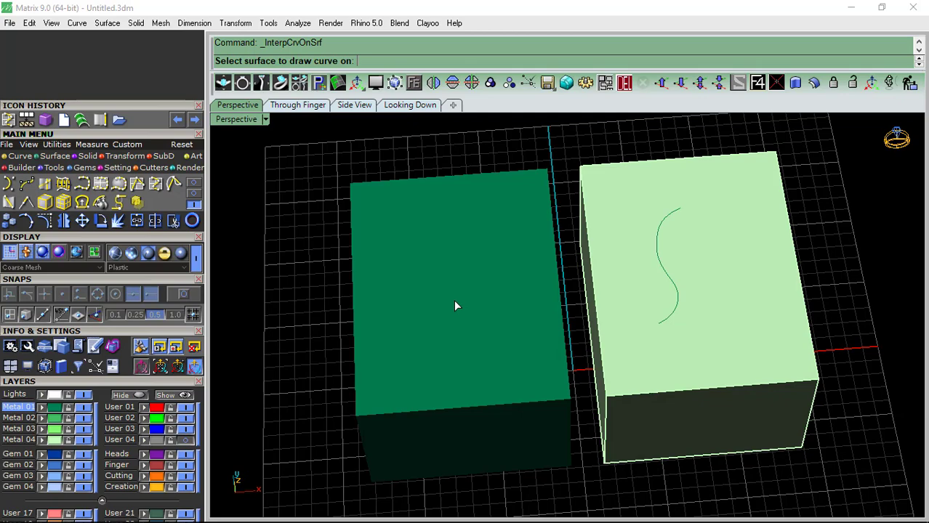
mouse_move(453, 300)
right_down()
mouse_move(506, 294)
mouse_move(436, 280)
mouse_move(531, 296)
right_up()
Step: Undo the test curve, hide the light-green Metal 04 box, and select the mesh box
key(ctrl+z)
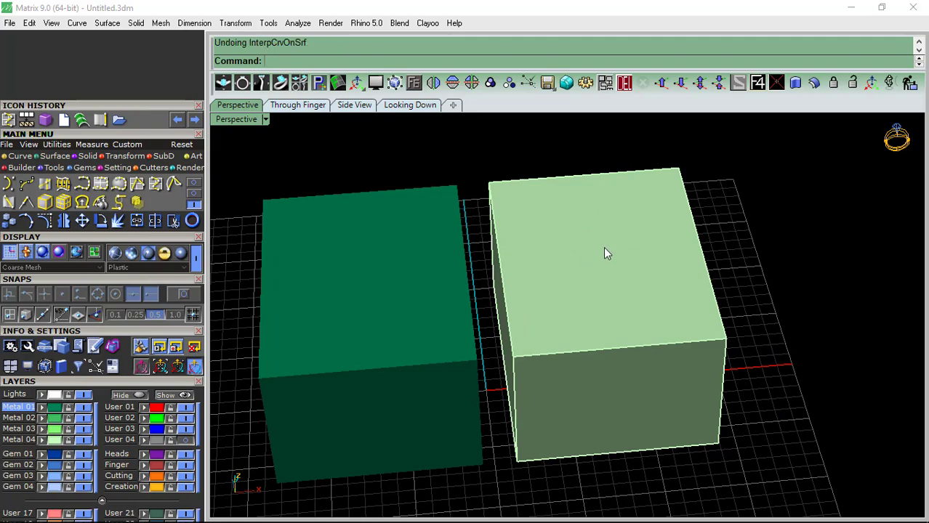
click(603, 250)
click(83, 440)
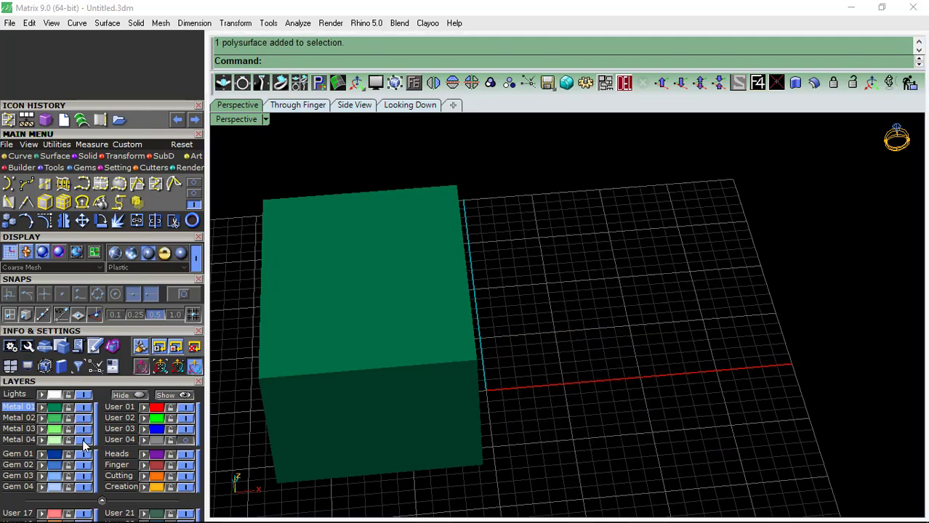
mouse_move(552, 327)
right_down()
mouse_move(613, 307)
mouse_move(475, 364)
mouse_move(533, 353)
mouse_move(493, 314)
mouse_move(528, 356)
mouse_move(486, 351)
right_up()
click(491, 308)
text(Me)
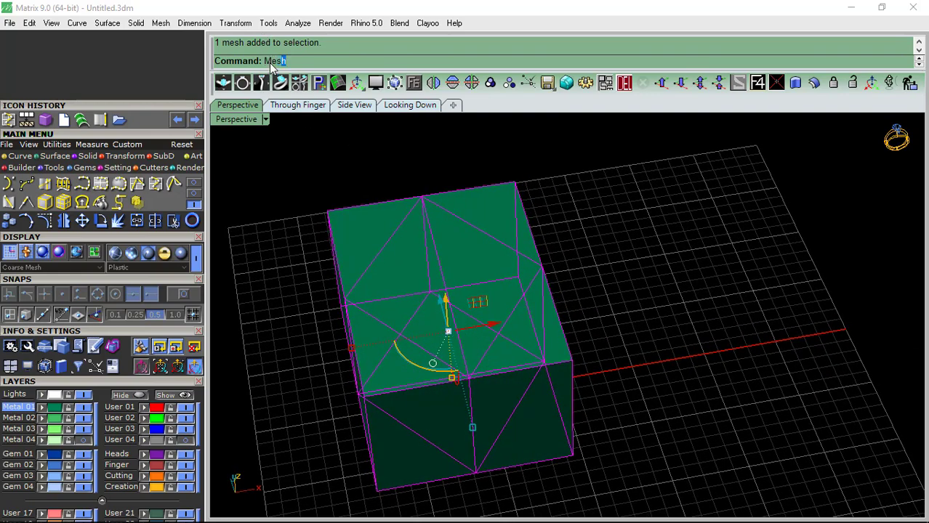
Step: Convert the mesh box to a polysurface with MeshToNURB and select the polysurface
text(snu)
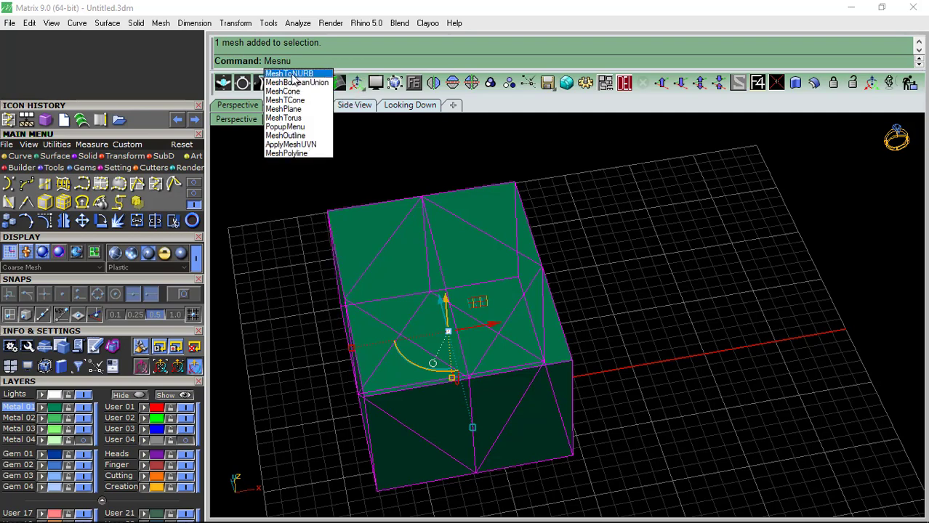
click(291, 75)
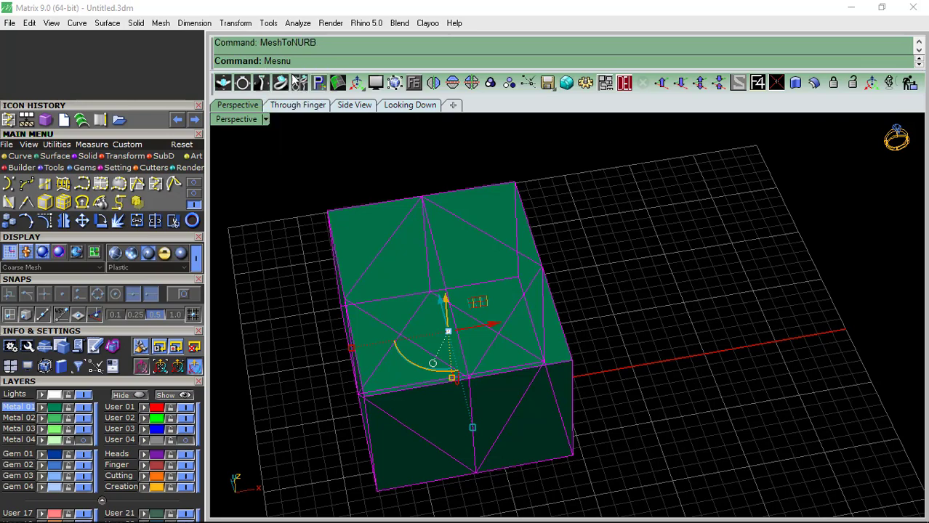
right_drag(601, 285, 581, 256)
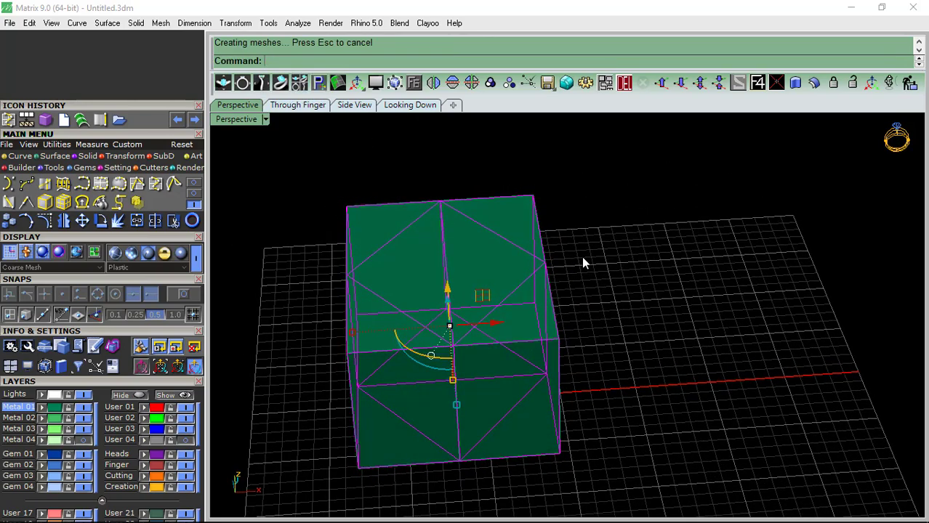
click(484, 307)
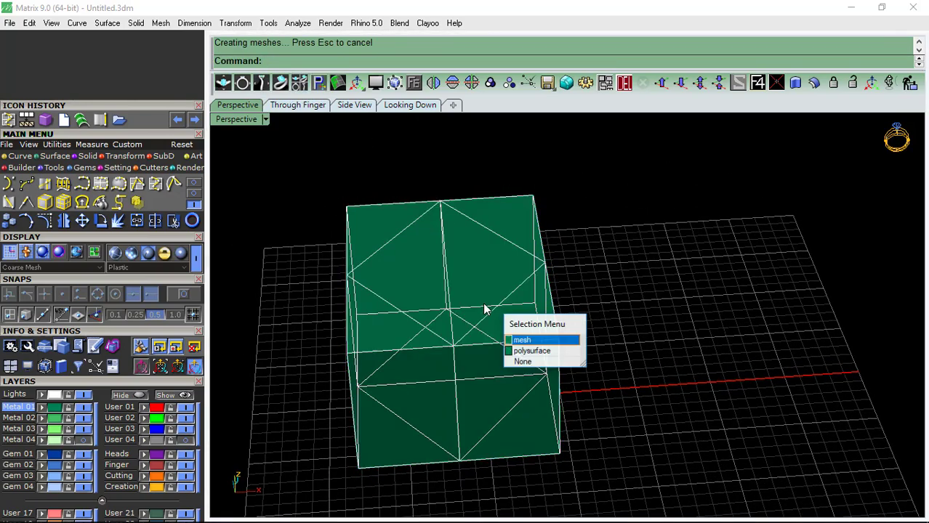
click(523, 351)
Step: Alt-drag a copy of the polysurface box to the right
scroll(377, 302, down, 3)
drag(470, 320, 639, 320)
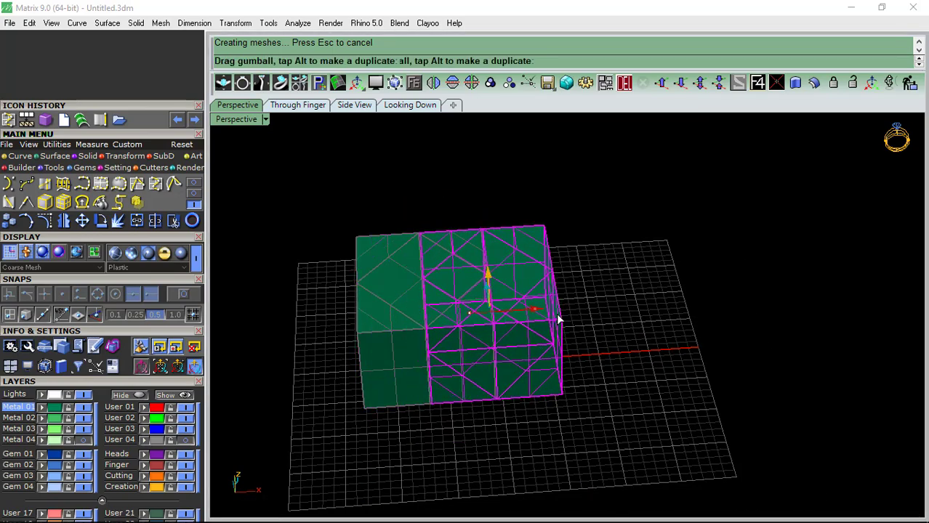
key(alt)
click(530, 447)
Step: With User 02 as current layer, draw a four-point curve on the right box's face
mouse_move(495, 344)
right_down()
mouse_move(486, 320)
mouse_move(630, 329)
right_up()
click(486, 319)
click(628, 312)
click(544, 441)
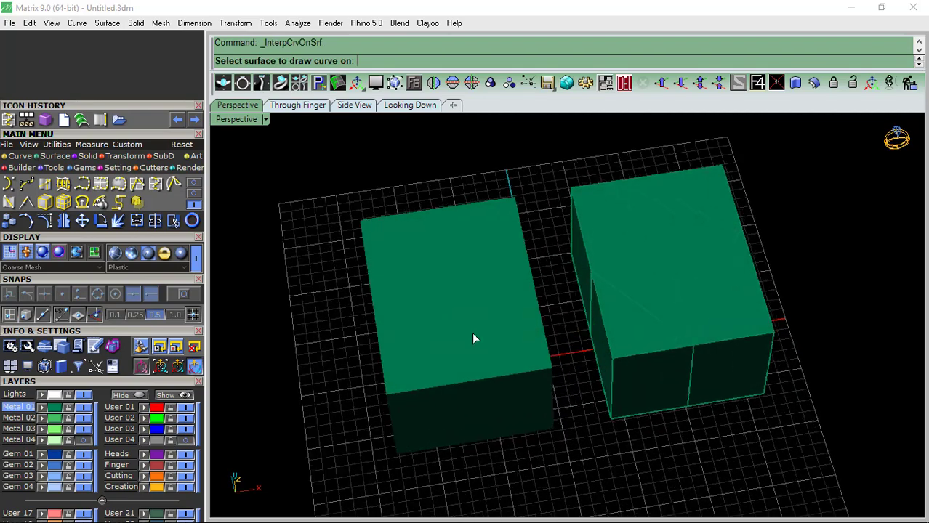
right_drag(452, 290, 610, 291)
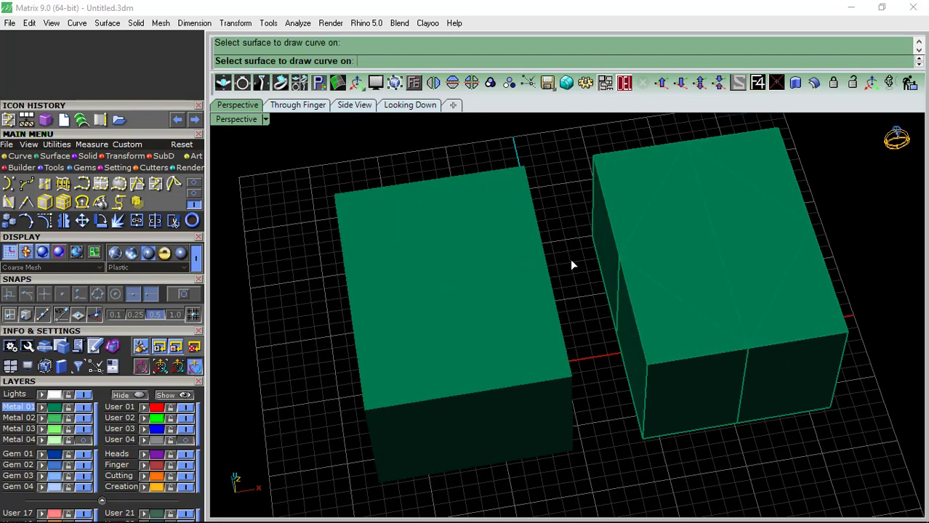
click(641, 298)
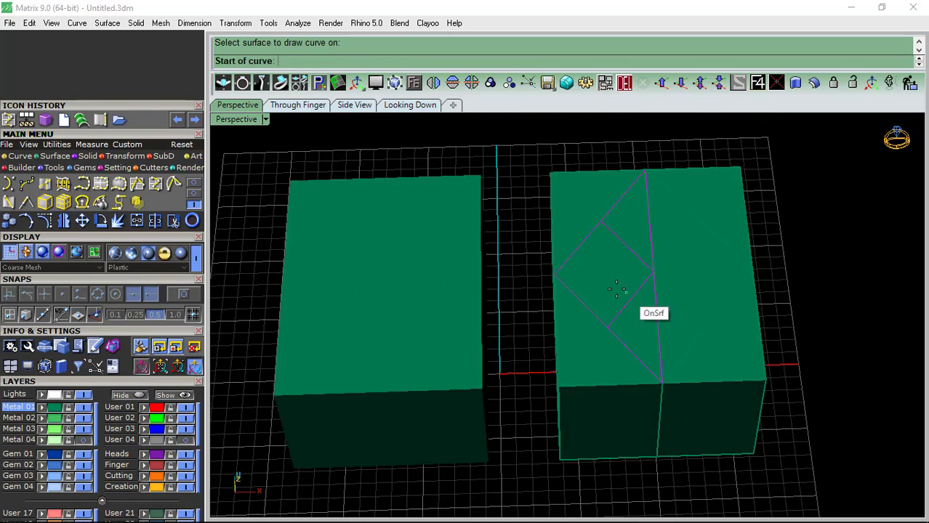
scroll(640, 298, up, 4)
click(125, 418)
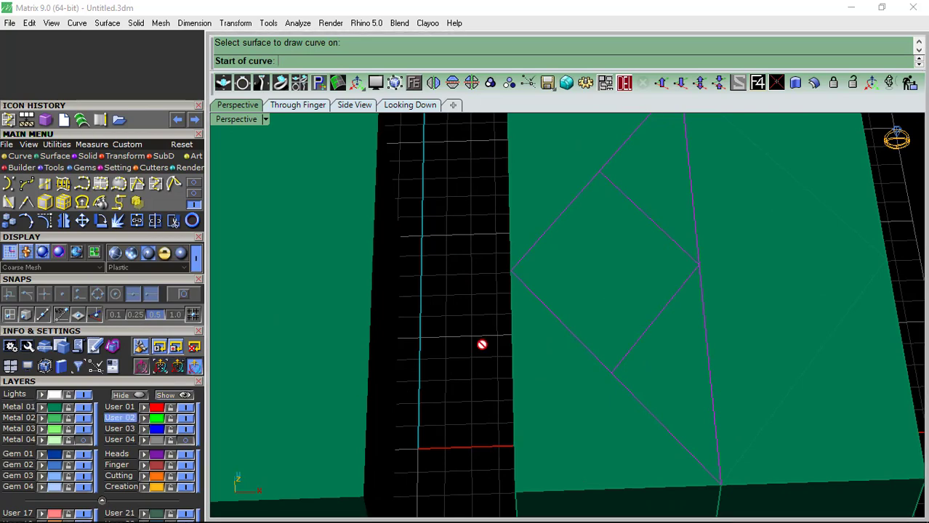
click(601, 312)
click(637, 287)
click(632, 259)
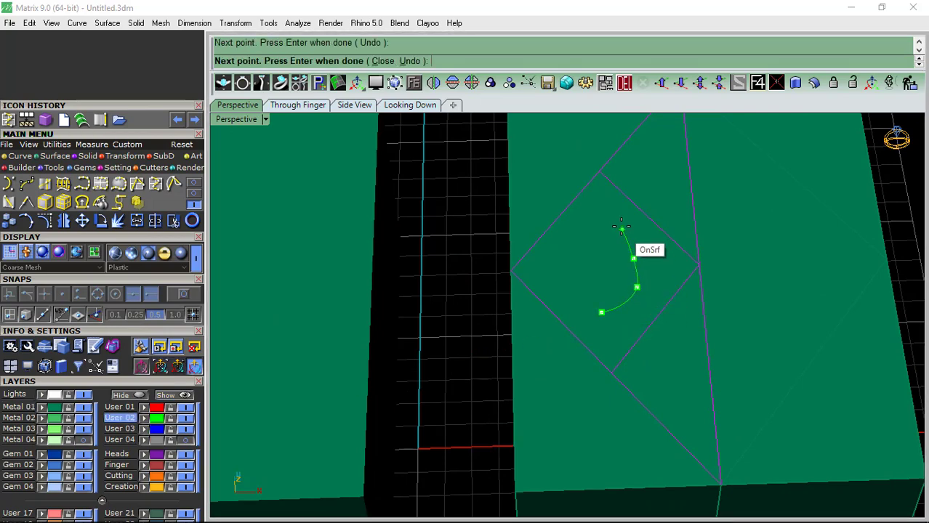
click(620, 227)
key(Return)
Step: Undo the test curve and explode the right box into 20 separate surfaces
scroll(622, 317, down, 4)
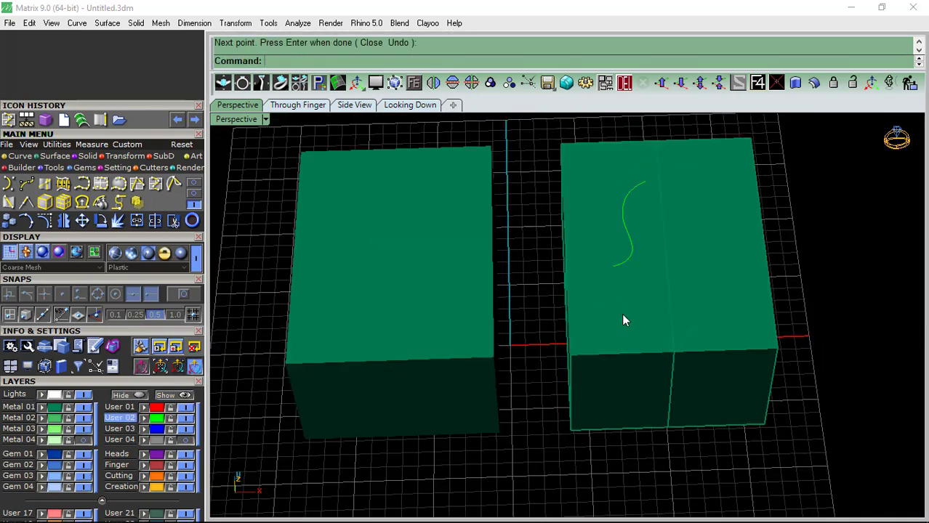
mouse_move(626, 230)
right_down()
mouse_move(601, 260)
mouse_move(690, 288)
mouse_move(590, 289)
mouse_move(596, 320)
mouse_move(587, 331)
mouse_move(617, 311)
mouse_move(695, 322)
mouse_move(711, 346)
mouse_move(599, 342)
mouse_move(632, 296)
mouse_move(591, 311)
mouse_move(598, 293)
mouse_move(607, 323)
mouse_move(595, 311)
mouse_move(595, 384)
mouse_move(586, 317)
mouse_move(625, 327)
mouse_move(615, 333)
mouse_move(620, 346)
mouse_move(659, 328)
mouse_move(639, 322)
mouse_move(663, 336)
mouse_move(639, 276)
right_up()
key(ctrl+z)
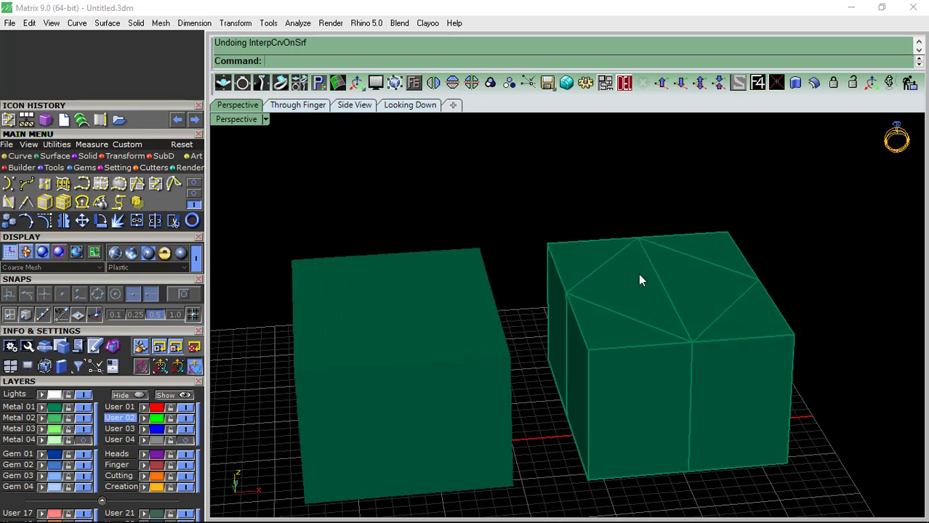
click(638, 281)
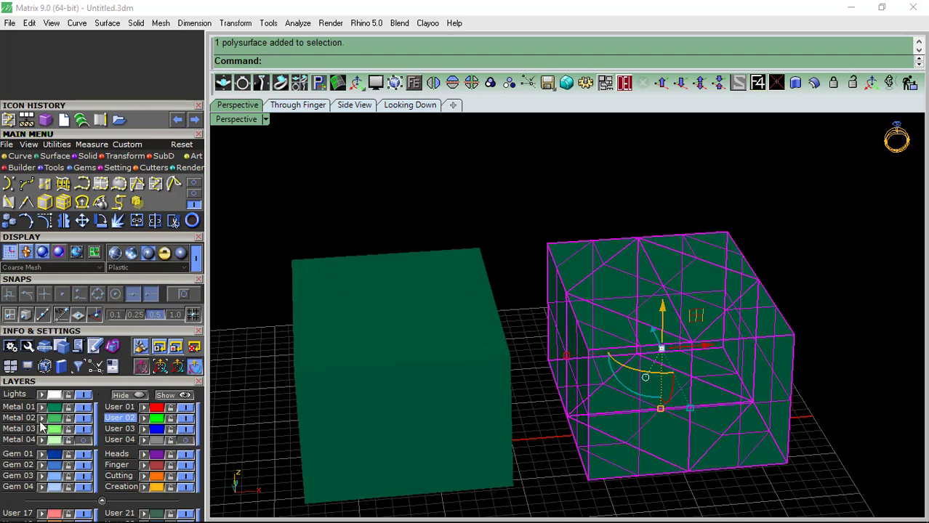
click(137, 220)
Step: Lift one top triangular surface up off the box
scroll(601, 324, up, 3)
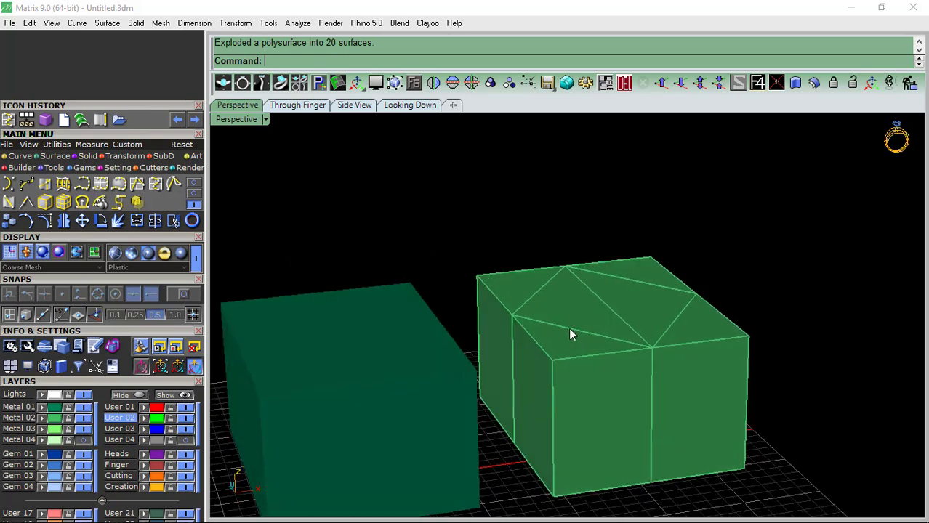
scroll(568, 328, up, 2)
click(572, 320)
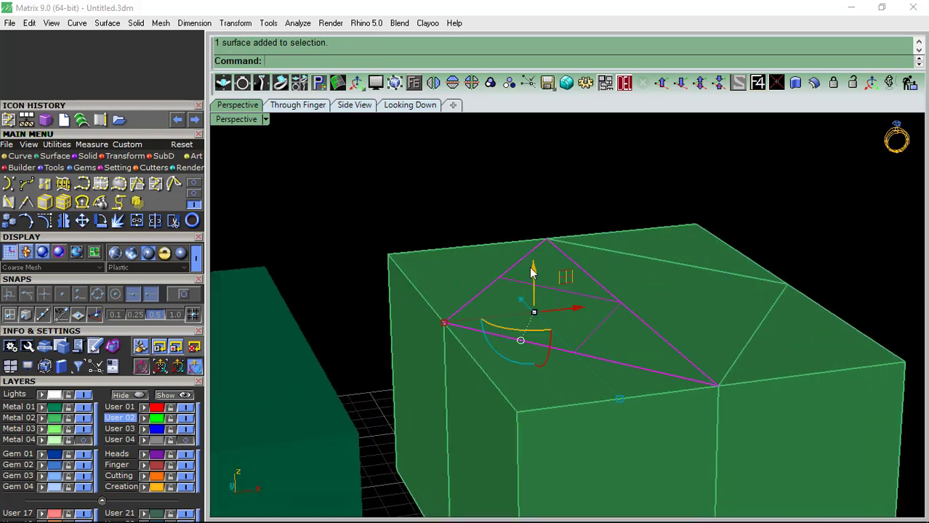
drag(531, 271, 578, 268)
Step: Rotate the right top triangle about its snapped corner, then undo the rotation
right_drag(578, 269, 635, 291)
click(670, 307)
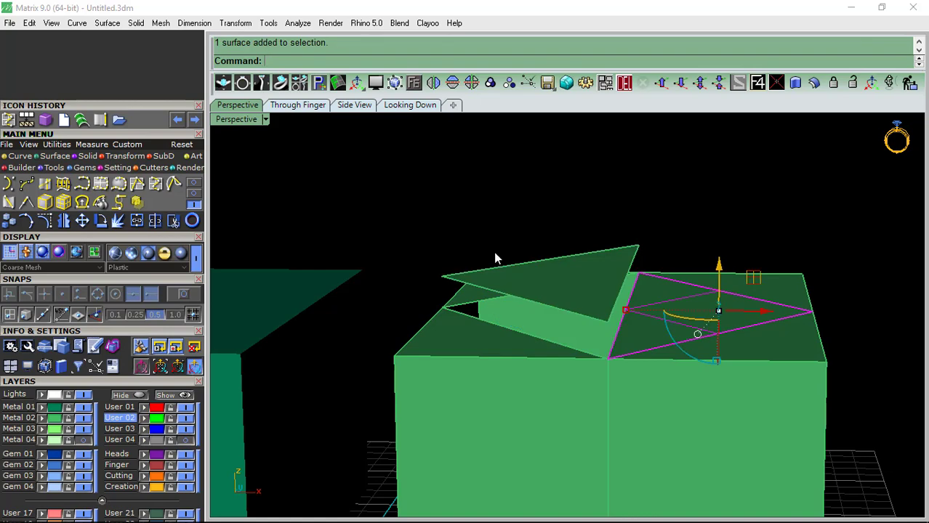
click(101, 221)
click(183, 294)
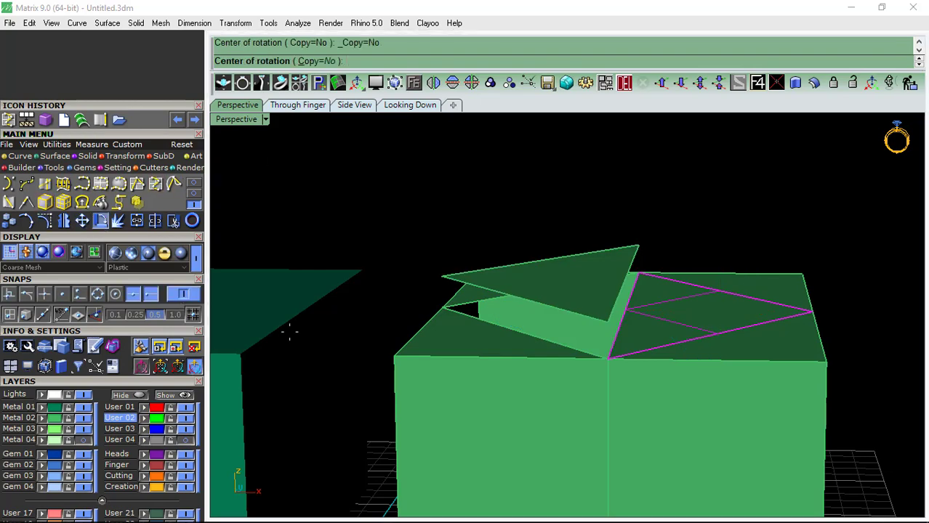
click(809, 311)
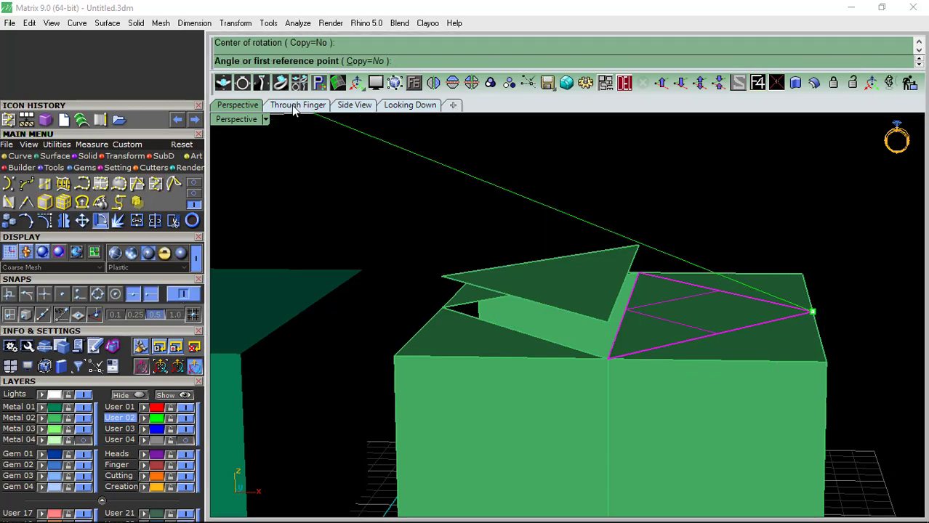
click(296, 105)
scroll(724, 218, up, 5)
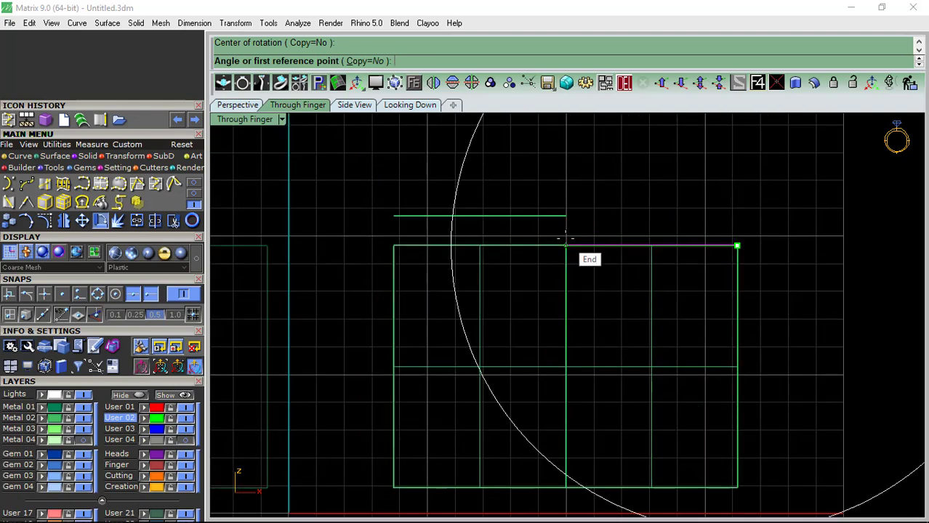
click(565, 239)
click(567, 216)
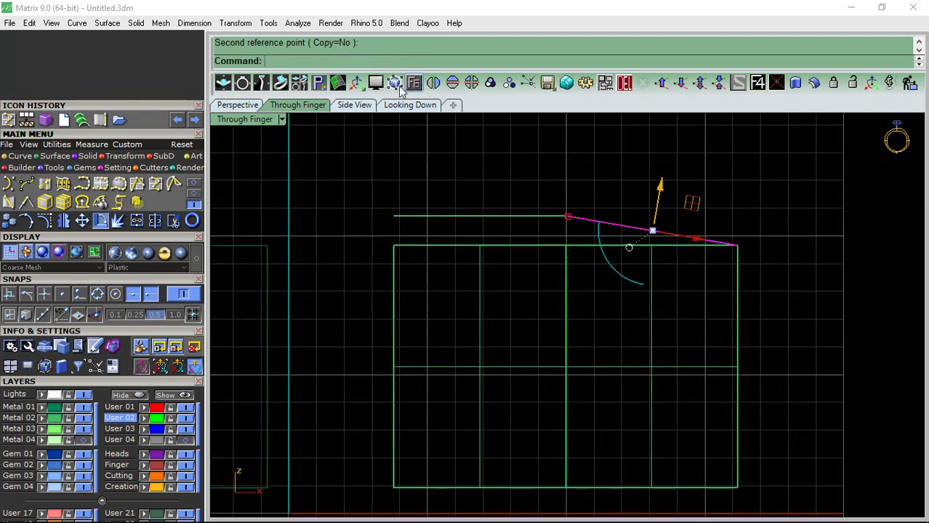
click(236, 105)
mouse_move(352, 197)
right_down()
mouse_move(580, 266)
mouse_move(562, 270)
mouse_move(591, 244)
mouse_move(716, 197)
mouse_move(664, 222)
right_up()
key(ctrl+z)
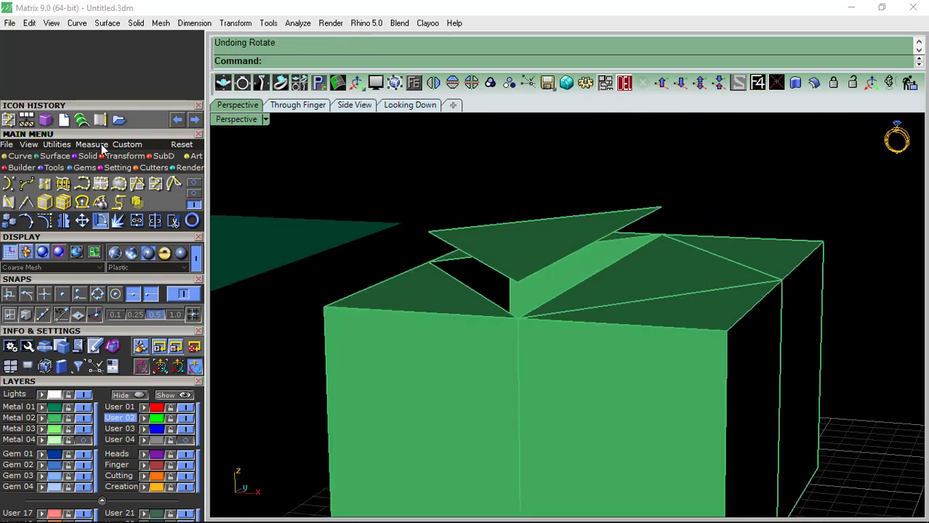
Step: Duplicate two slanted edges and loft a strip surface between them
click(600, 241)
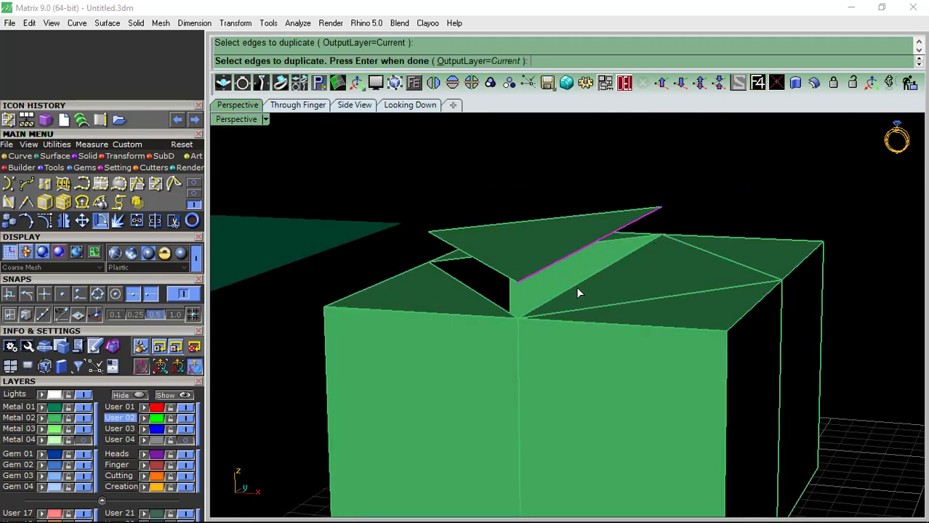
click(566, 294)
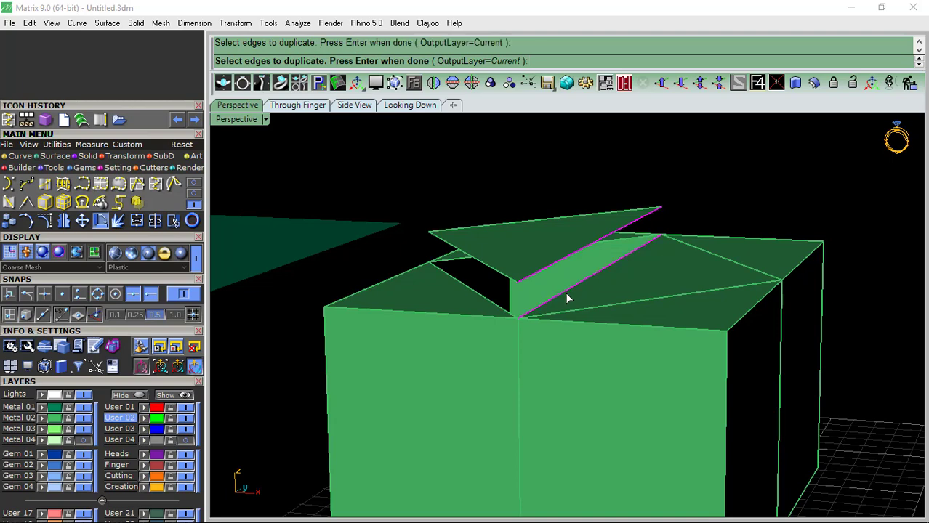
key(Return)
click(88, 121)
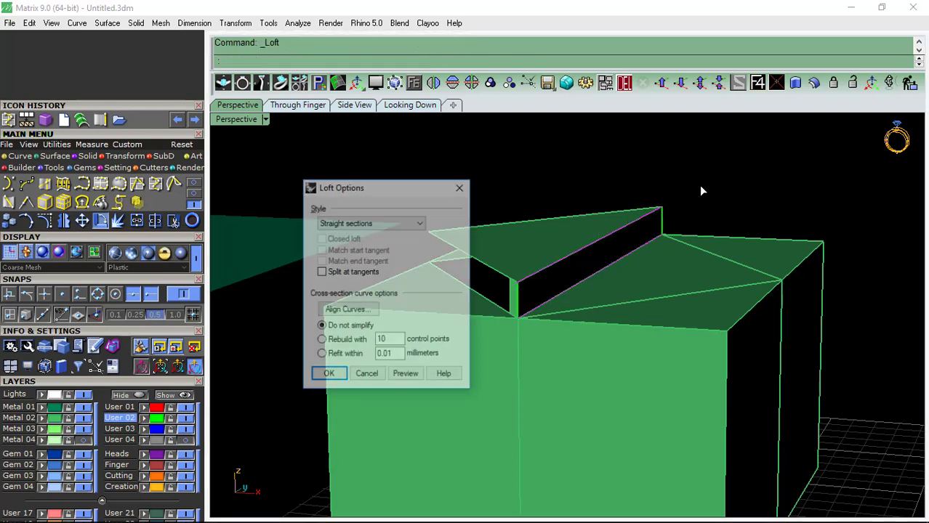
key(Return)
mouse_move(715, 238)
right_down()
mouse_move(594, 237)
mouse_move(636, 311)
right_up()
Step: Duplicate the two top slanted edges on the other slope and loft a second strip
click(100, 121)
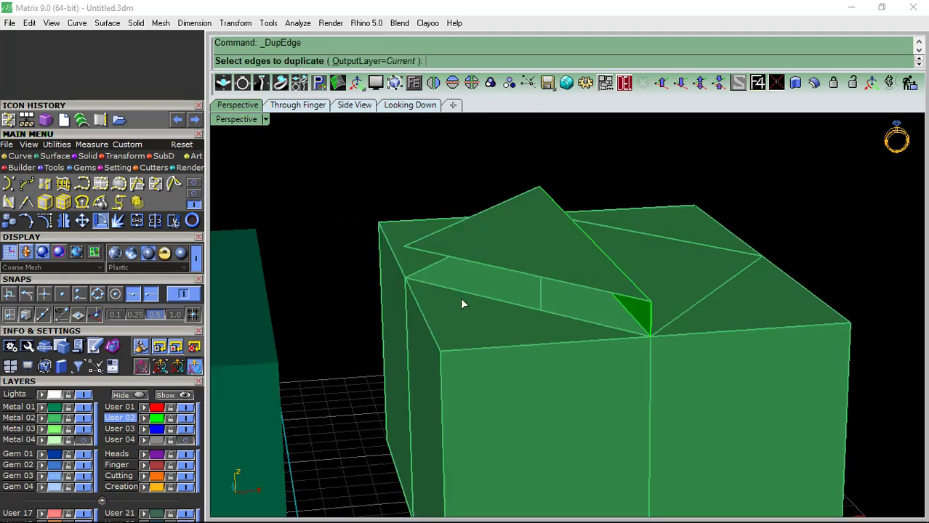
click(460, 292)
click(465, 259)
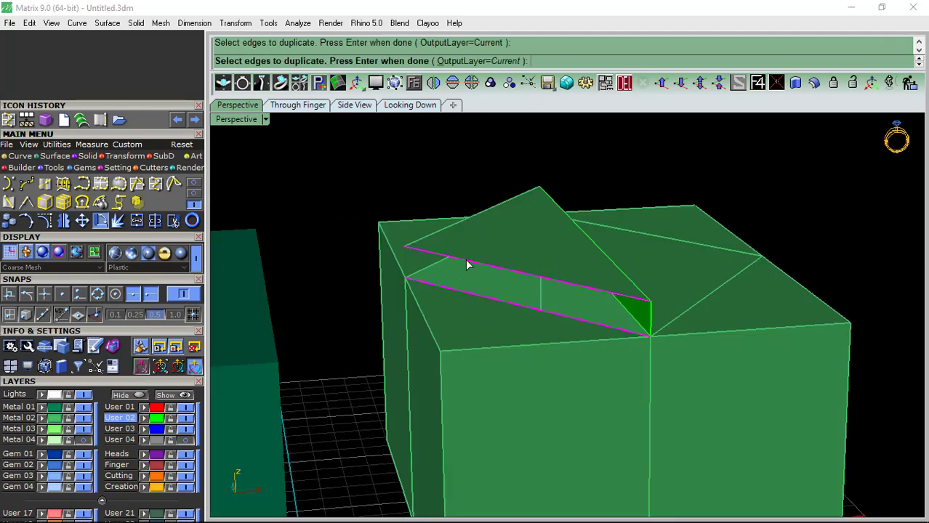
key(Return)
click(80, 121)
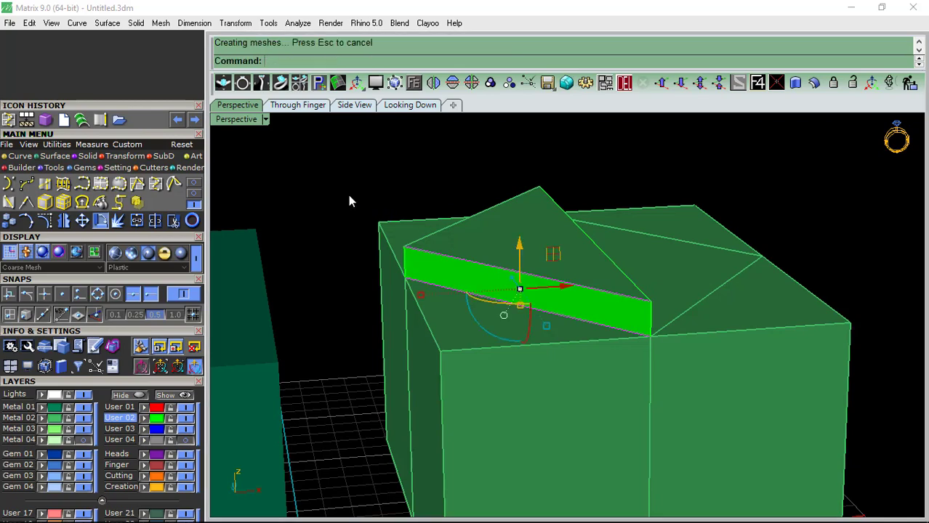
right_drag(348, 195, 812, 291)
Step: Mirror the strip as a copy about the edge midpoint to the opposite side
click(627, 310)
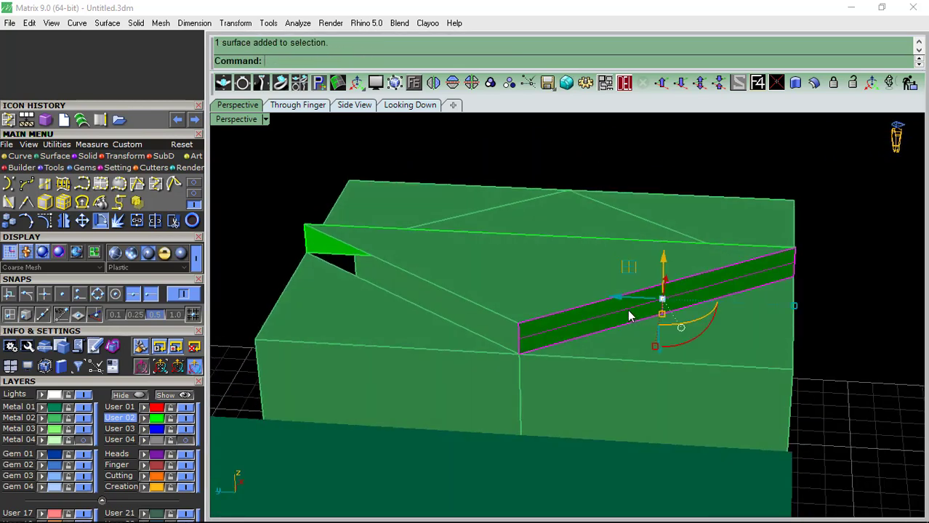
click(63, 221)
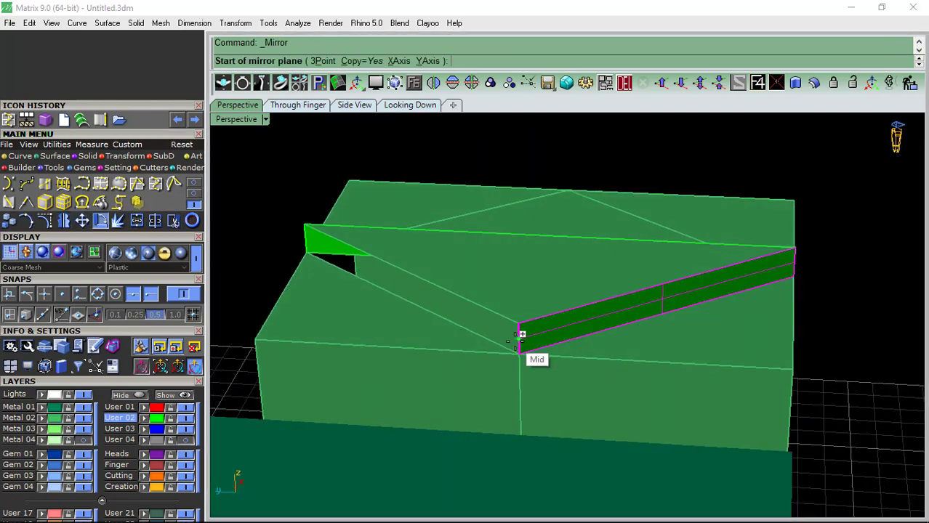
click(518, 354)
click(534, 165)
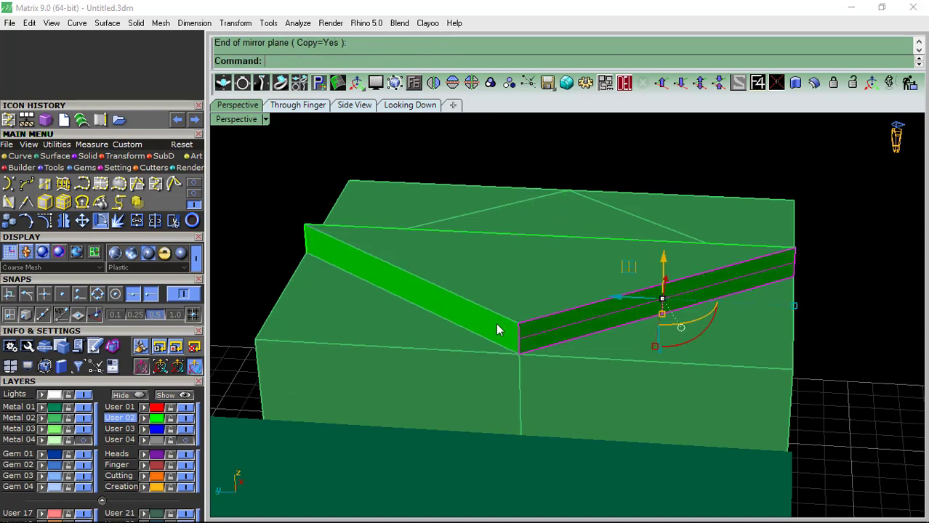
right_drag(500, 320, 511, 320)
Step: Select the whole polysurface, put it on the blue User layer, and undo an accidental move
right_drag(445, 301, 586, 267)
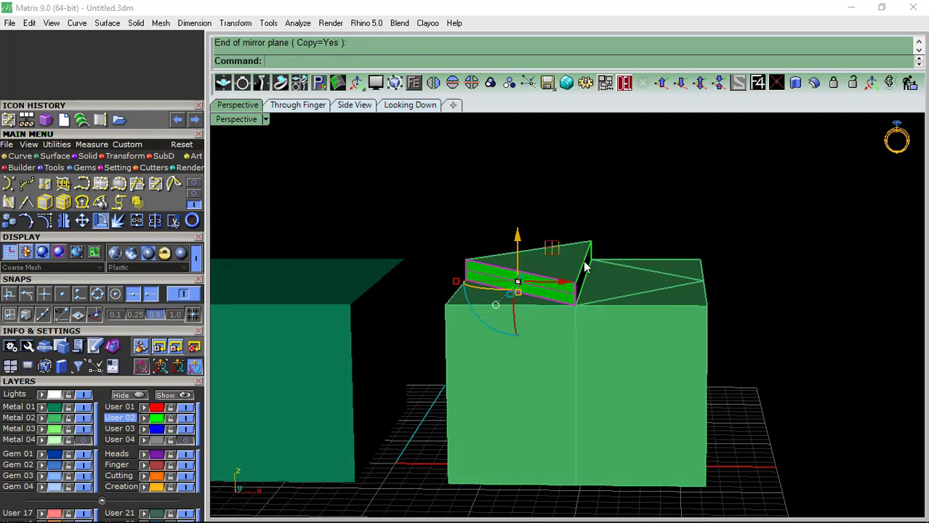
drag(467, 442, 481, 475)
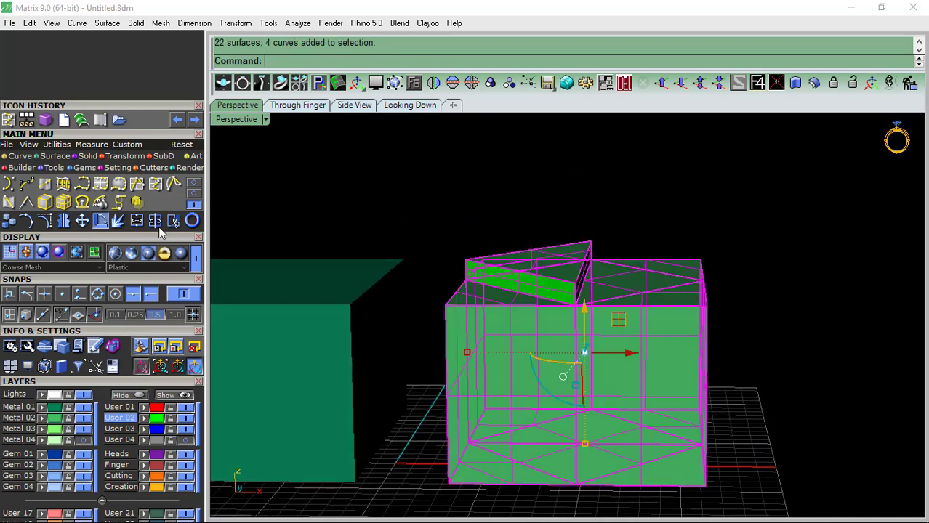
right_drag(455, 208, 435, 270)
click(534, 320)
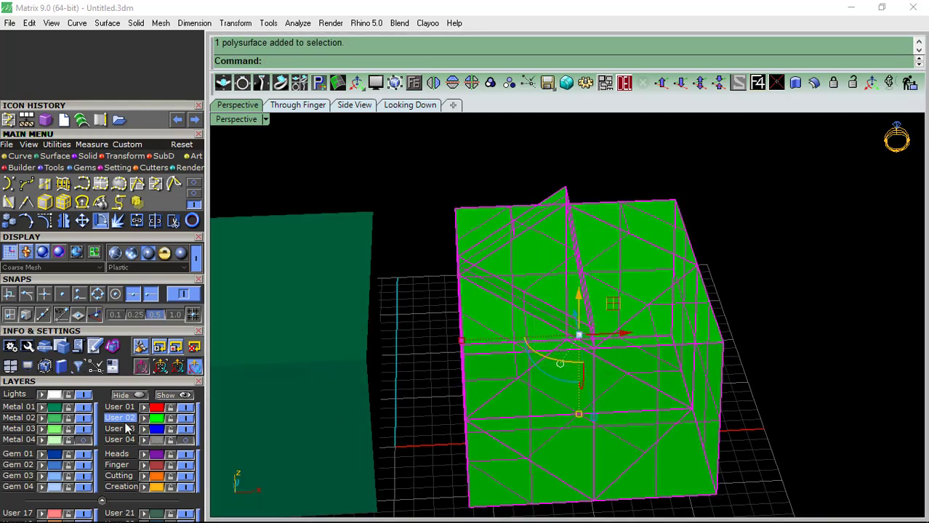
click(42, 465)
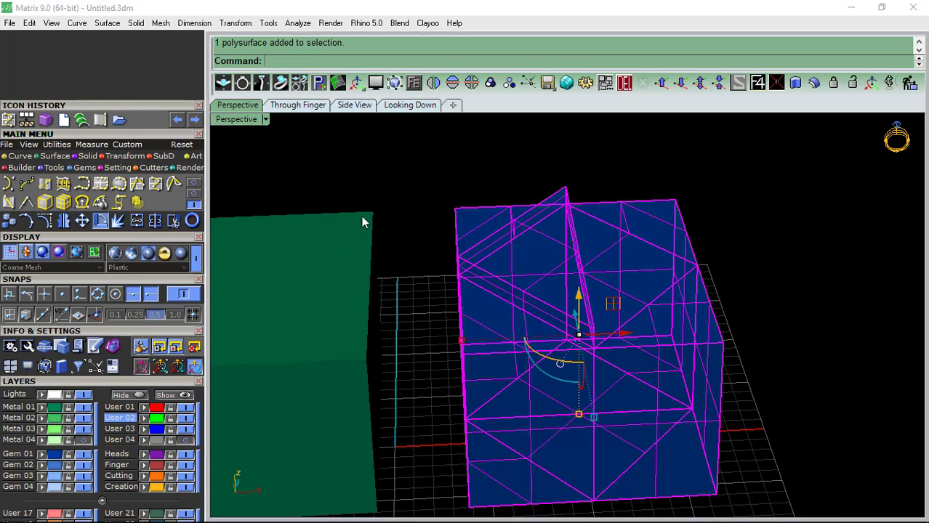
drag(362, 218, 465, 299)
key(ctrl+z)
mouse_move(418, 195)
right_down()
mouse_move(576, 315)
mouse_move(417, 316)
mouse_move(645, 288)
mouse_move(561, 264)
mouse_move(587, 248)
mouse_move(595, 265)
mouse_move(554, 253)
right_up()
right_drag(473, 280, 501, 292)
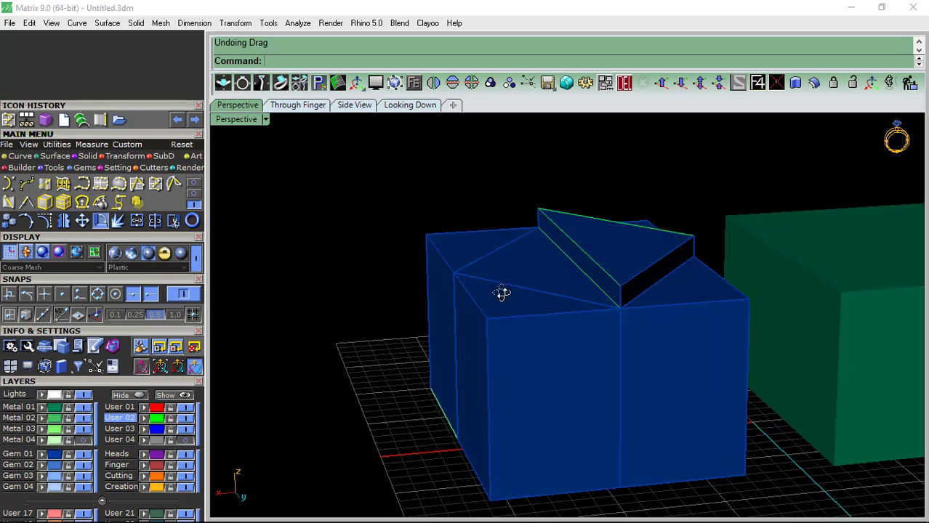
click(509, 292)
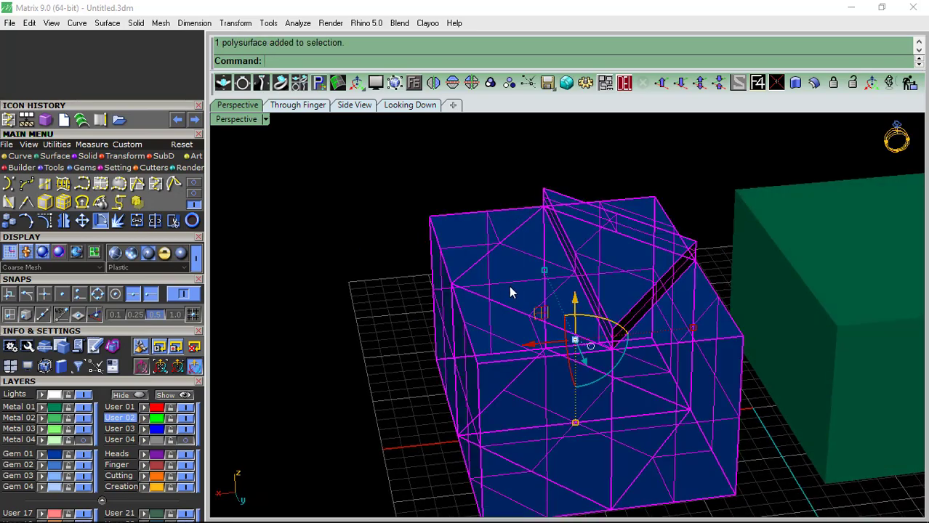
Step: Explode the blue box and slide its left side face outward to the left
click(132, 224)
mouse_move(387, 360)
right_down()
mouse_move(535, 363)
mouse_move(512, 340)
mouse_move(430, 303)
mouse_move(396, 313)
right_up()
click(430, 303)
drag(379, 309, 358, 311)
click(329, 369)
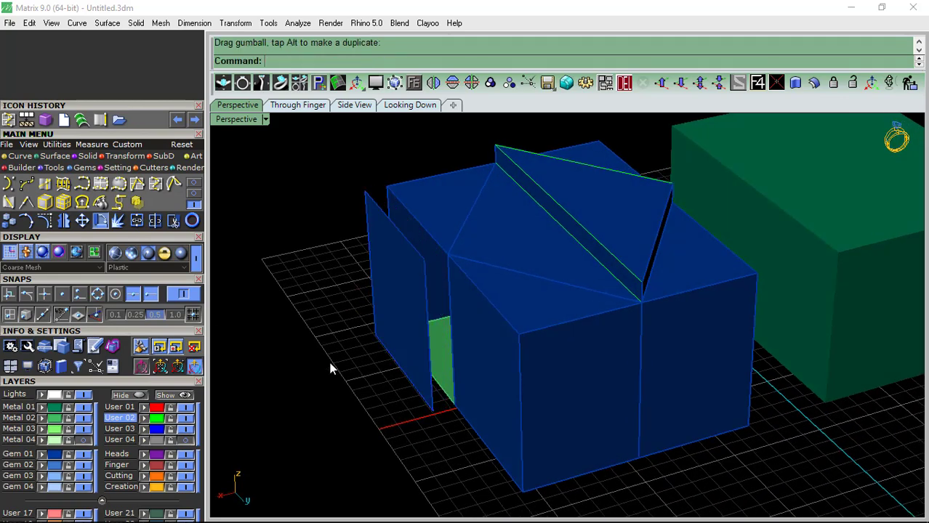
Step: Rotate the detached side face with the gumball arc so it tilts outward
click(396, 318)
right_drag(396, 318, 398, 313)
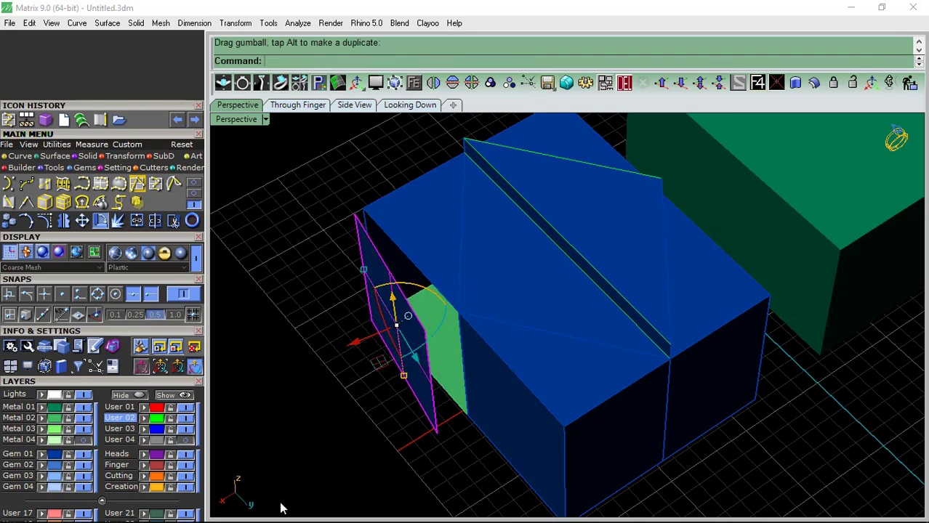
click(321, 509)
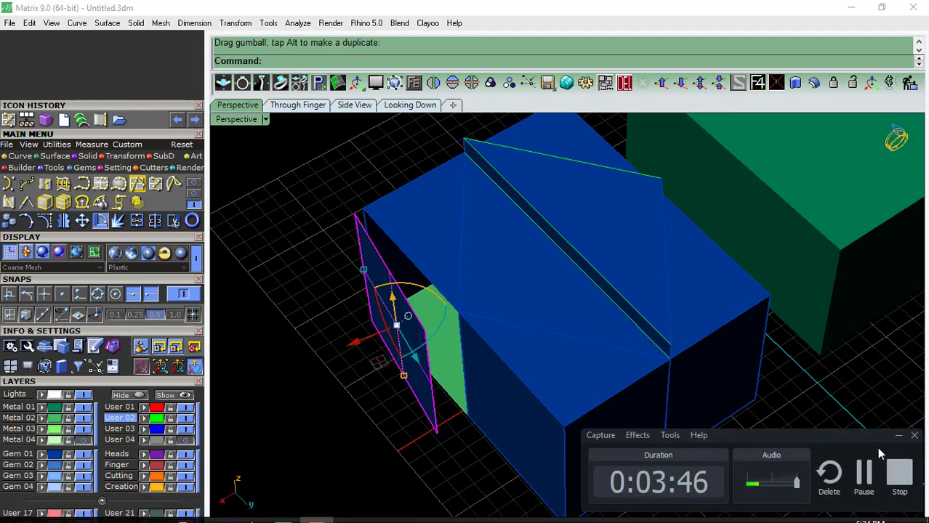
mouse_move(498, 387)
right_down()
mouse_move(556, 371)
mouse_move(540, 395)
mouse_move(532, 385)
right_up()
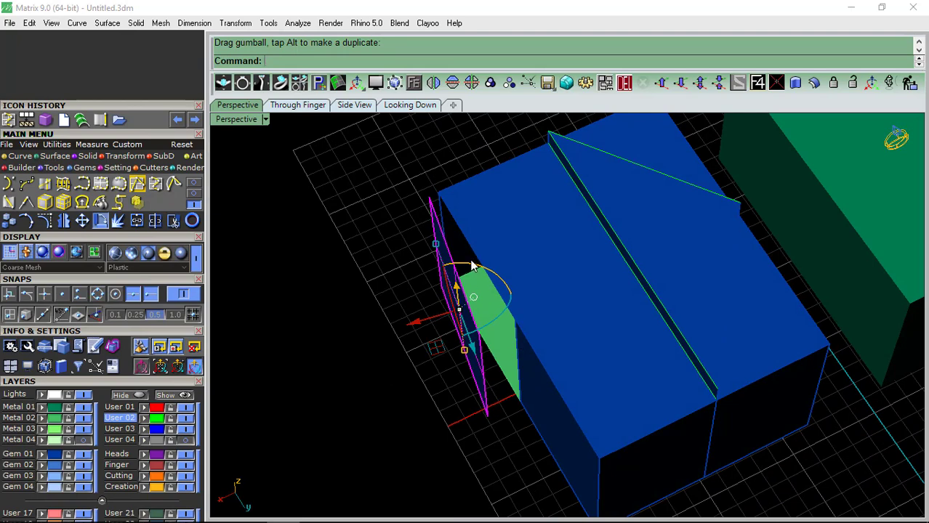
click(471, 266)
right_drag(491, 327, 486, 278)
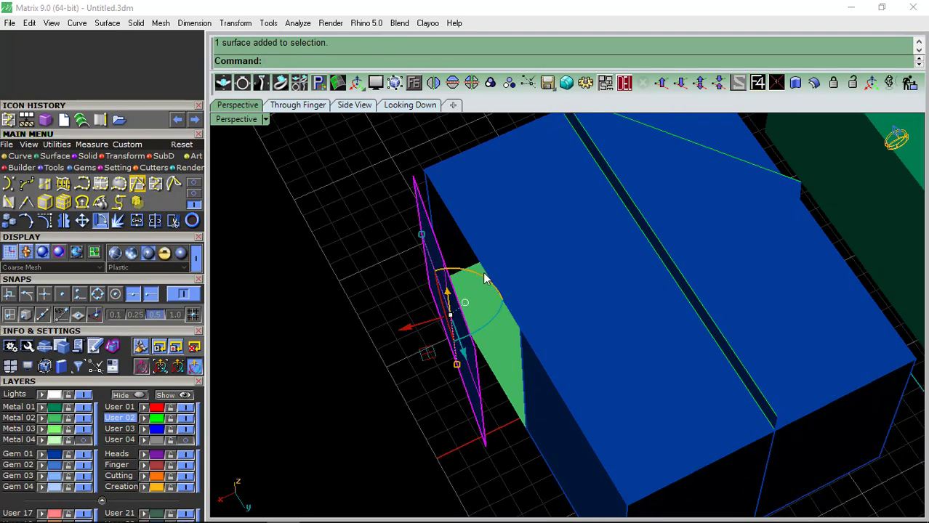
drag(485, 279, 335, 299)
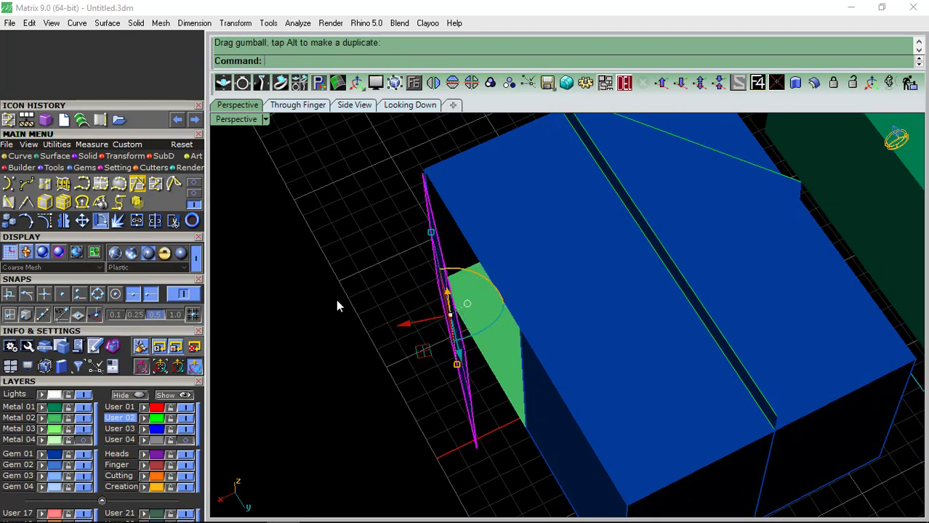
right_drag(336, 300, 495, 383)
Step: Duplicate a vertical edge of the opened face's gap as a curve
click(100, 120)
mouse_move(479, 313)
right_down()
mouse_move(507, 316)
mouse_move(439, 307)
mouse_move(539, 359)
right_up()
click(440, 307)
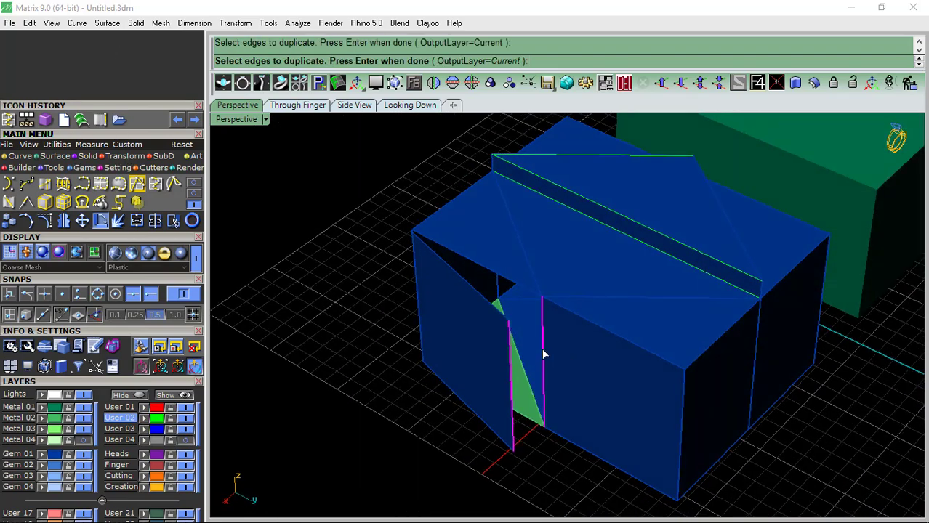
Step: Loft a strip from the duplicated edges, then duplicate two triangle edges and loft a triangular surface
click(82, 120)
key(Return)
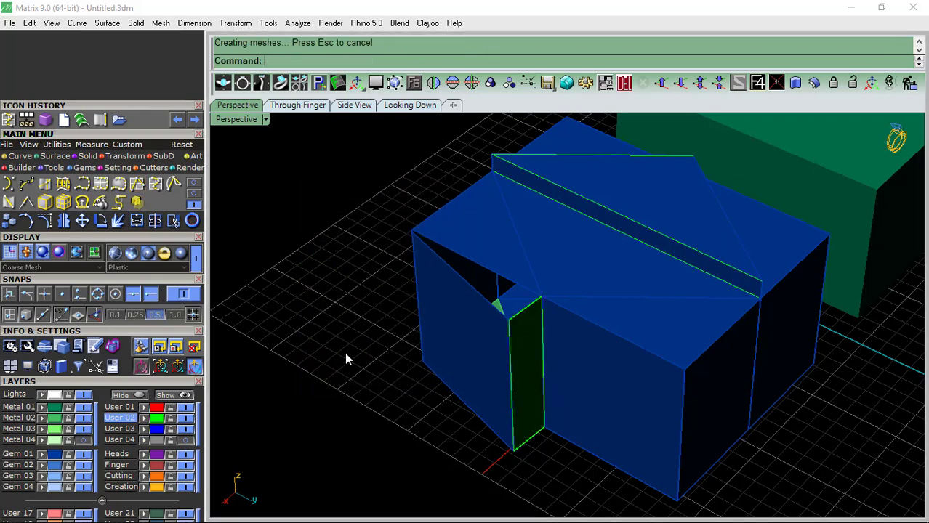
click(475, 289)
click(478, 264)
key(Return)
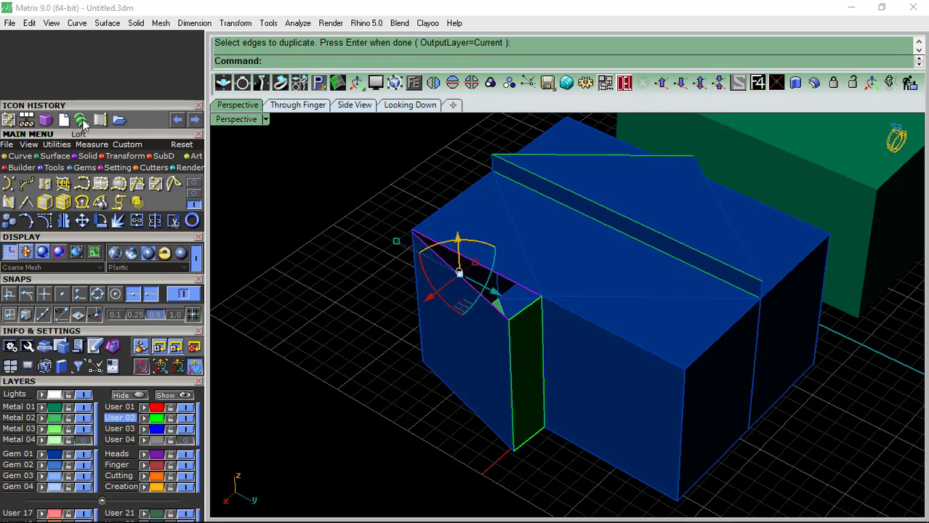
click(81, 121)
mouse_move(307, 263)
right_down()
mouse_move(425, 367)
mouse_move(450, 226)
mouse_move(498, 198)
right_up()
Step: Window-select the blue box and roof pieces to combine them into one green polysurface
drag(355, 412, 354, 411)
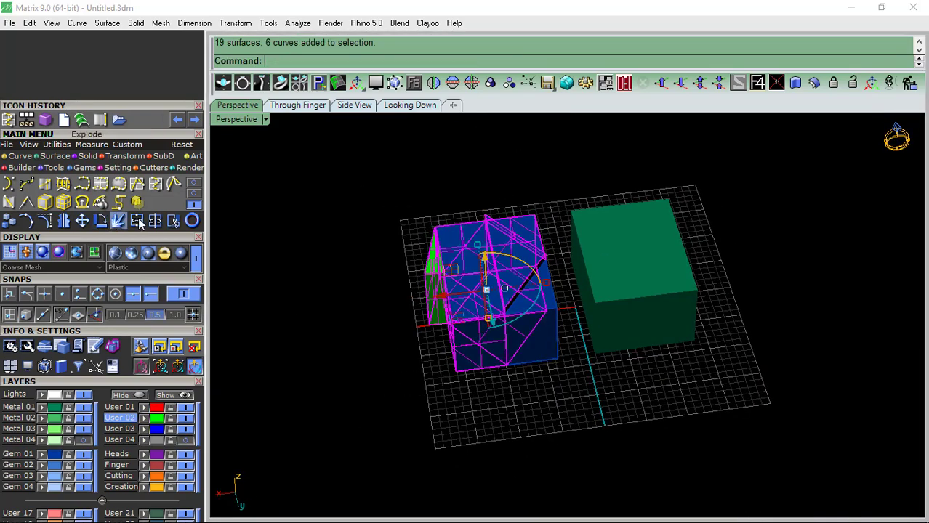
mouse_move(291, 347)
right_down()
mouse_move(496, 211)
mouse_move(467, 305)
mouse_move(510, 302)
right_up()
scroll(532, 363, up, 5)
scroll(435, 308, down, 5)
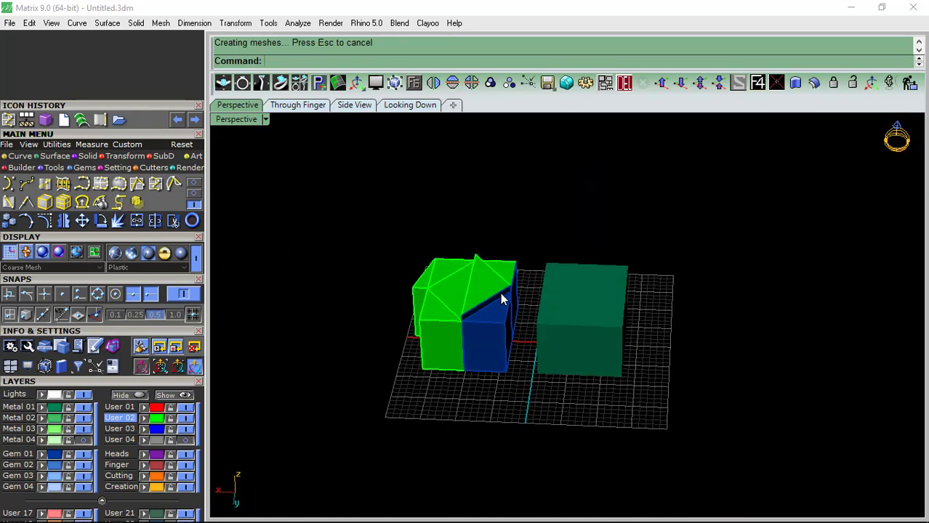
drag(338, 421, 369, 412)
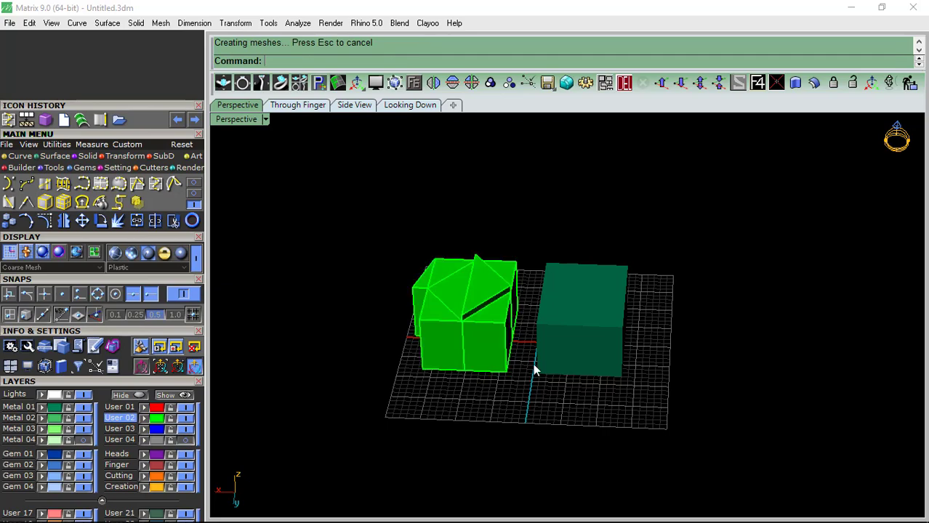
mouse_move(532, 363)
right_down()
mouse_move(534, 271)
mouse_move(590, 358)
mouse_move(477, 342)
right_up()
Step: Orbit around the green solid and Explode it into separate faces
scroll(477, 342, up, 3)
click(477, 342)
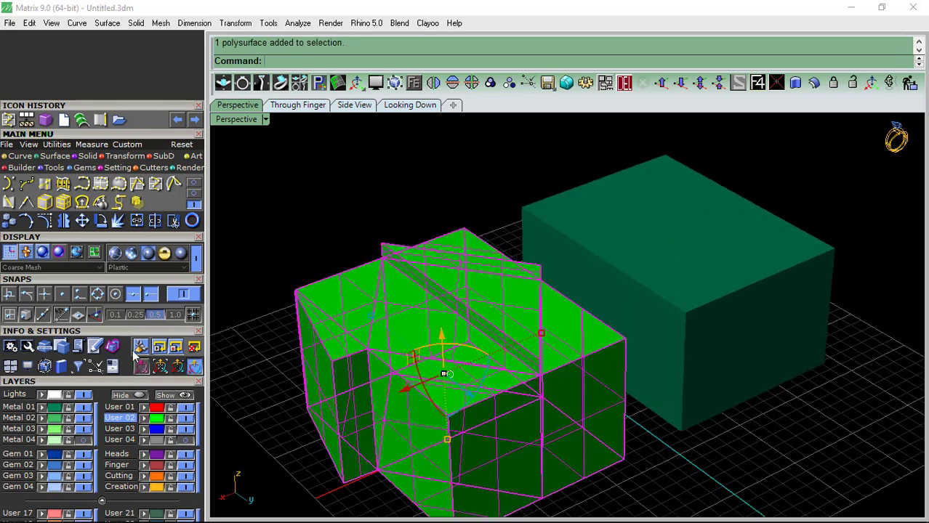
key(Escape)
scroll(448, 342, down, 3)
mouse_move(413, 280)
right_down()
mouse_move(472, 407)
mouse_move(618, 380)
mouse_move(652, 321)
mouse_move(700, 313)
mouse_move(655, 397)
mouse_move(452, 349)
mouse_move(585, 296)
mouse_move(551, 359)
mouse_move(563, 348)
mouse_move(494, 336)
mouse_move(669, 344)
mouse_move(589, 393)
right_up()
scroll(412, 345, up, 3)
scroll(452, 349, up, 3)
scroll(563, 348, down, 2)
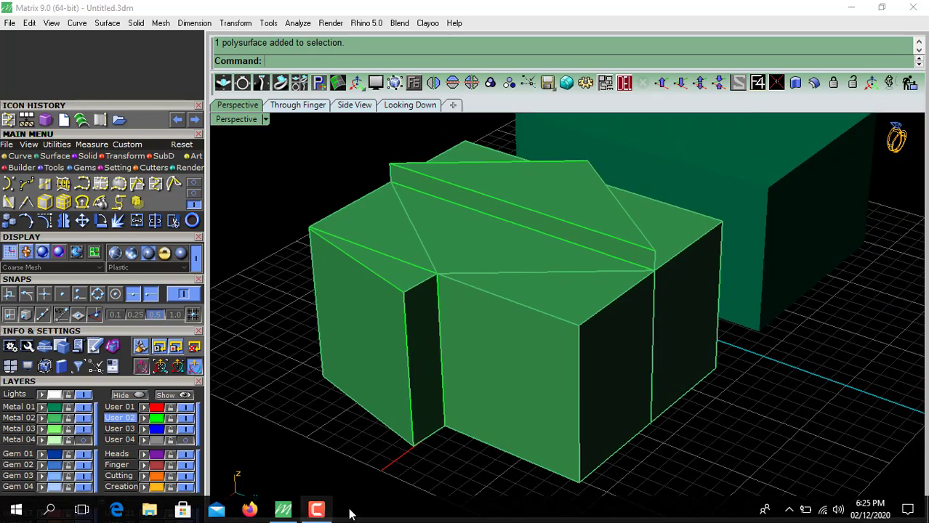
mouse_move(505, 362)
right_down()
mouse_move(472, 362)
mouse_move(520, 367)
right_up()
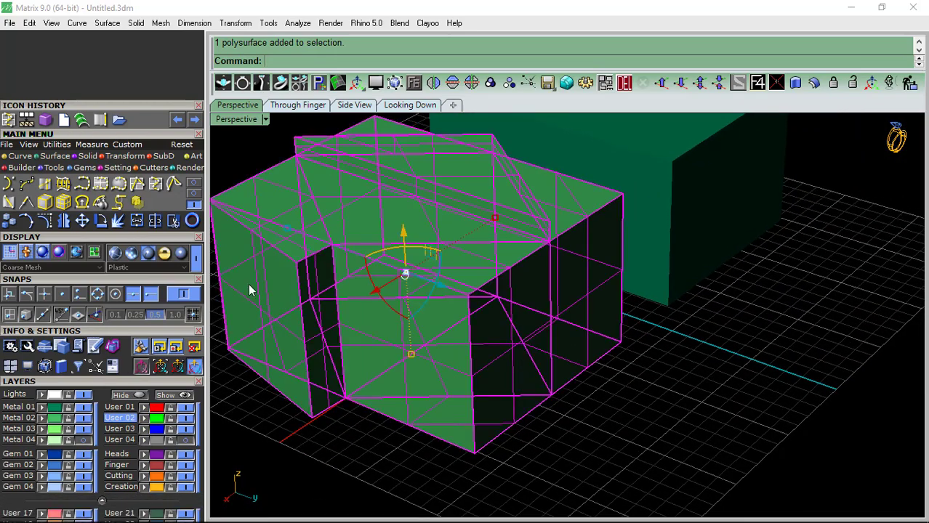
text(explode)
key(Return)
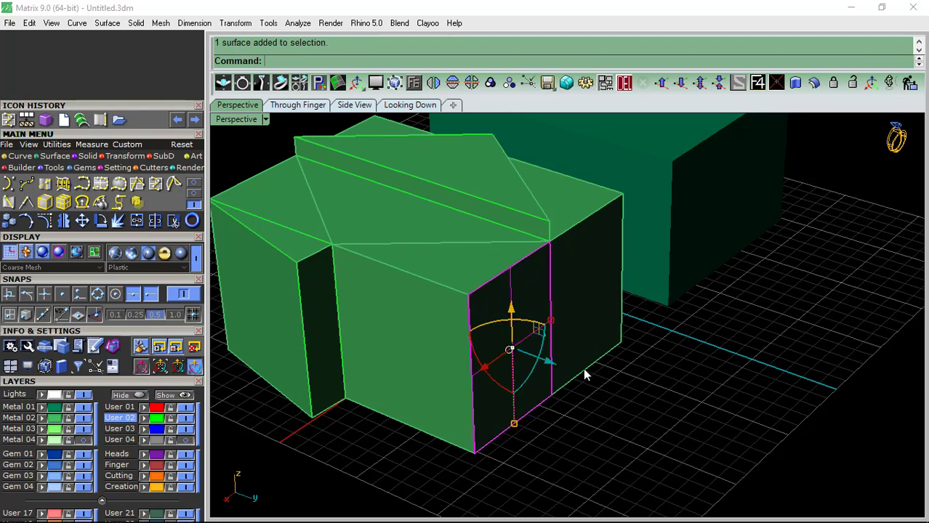
Step: Lock the Metal 02 layer and select the solid's front face
right_drag(587, 374, 567, 367)
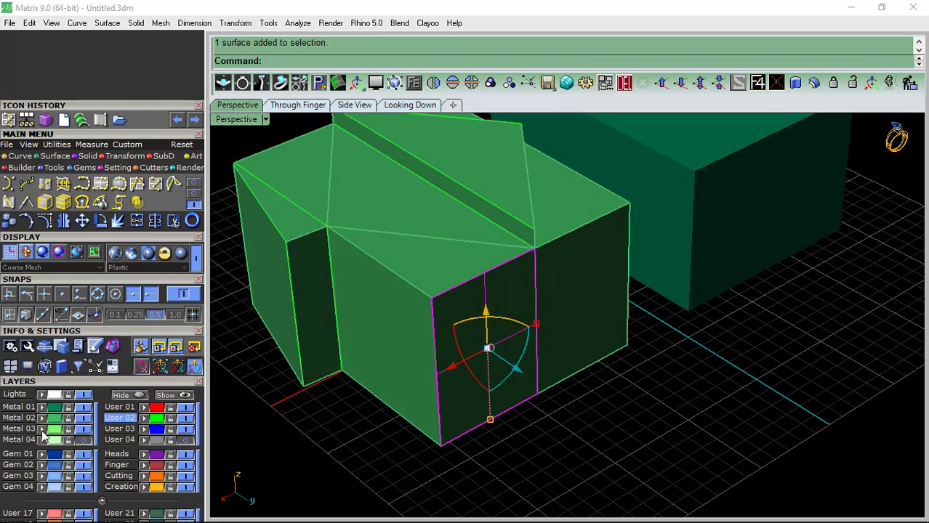
click(68, 418)
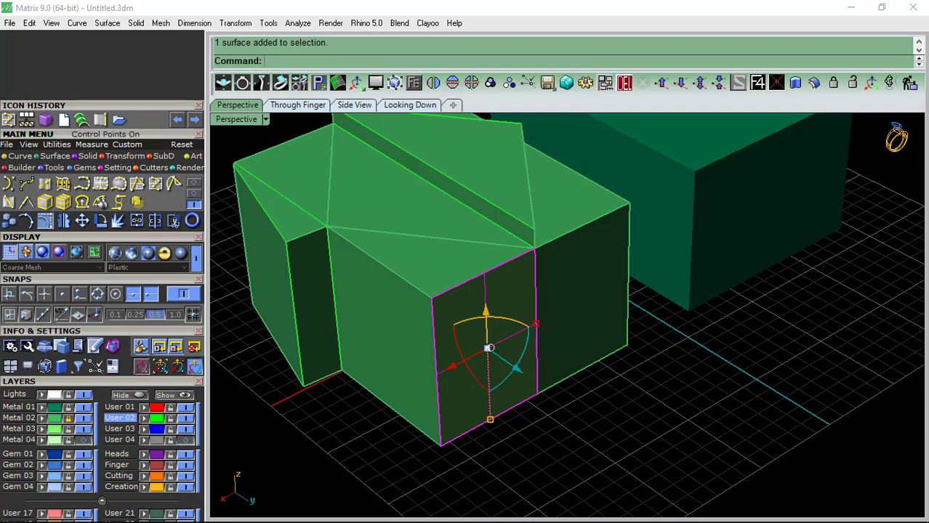
key(F10)
mouse_move(488, 348)
right_down()
mouse_move(534, 359)
mouse_move(509, 358)
right_up()
key(Escape)
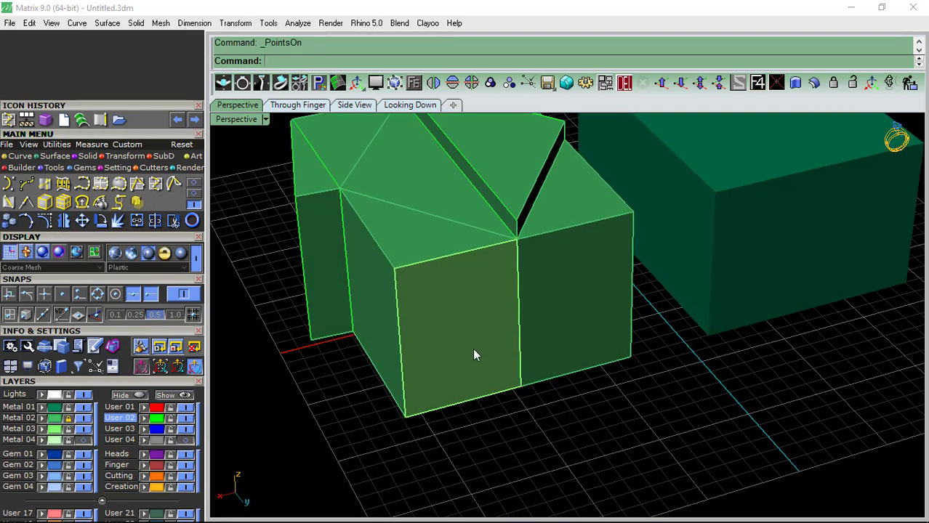
ctrl+shift+click(472, 351)
click(128, 157)
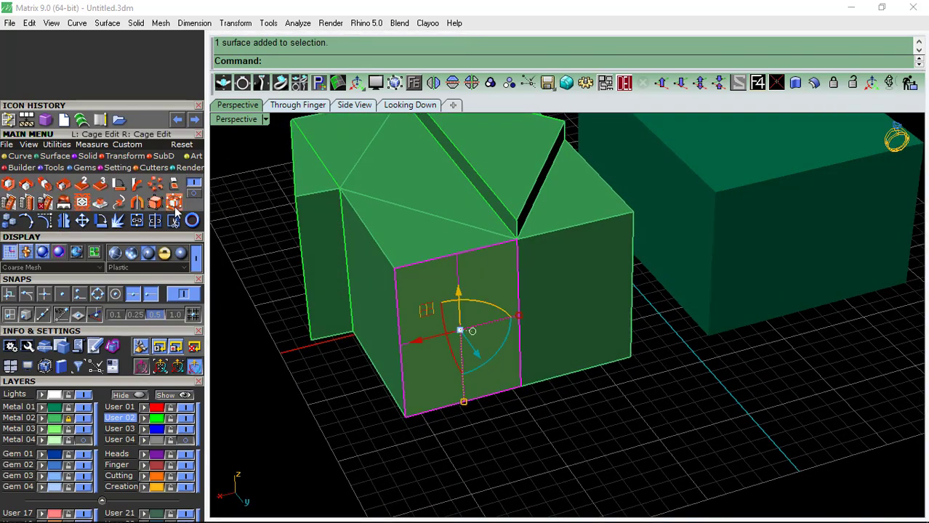
Step: Cage-edit the front face with a world bounding-box cage and select its 16 inner points
click(174, 203)
click(333, 61)
click(344, 62)
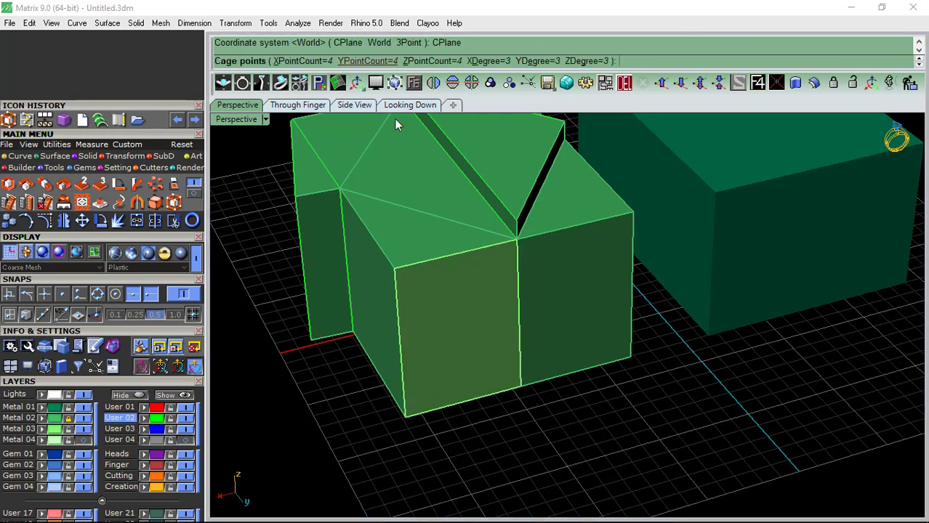
key(Return)
key(Return)
right_drag(473, 261, 467, 263)
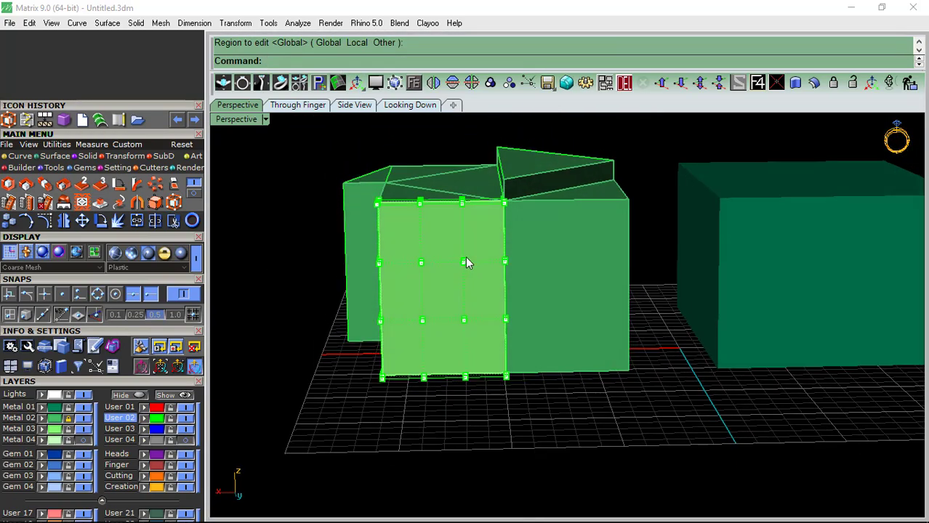
scroll(466, 263, up, 2)
drag(476, 253, 394, 352)
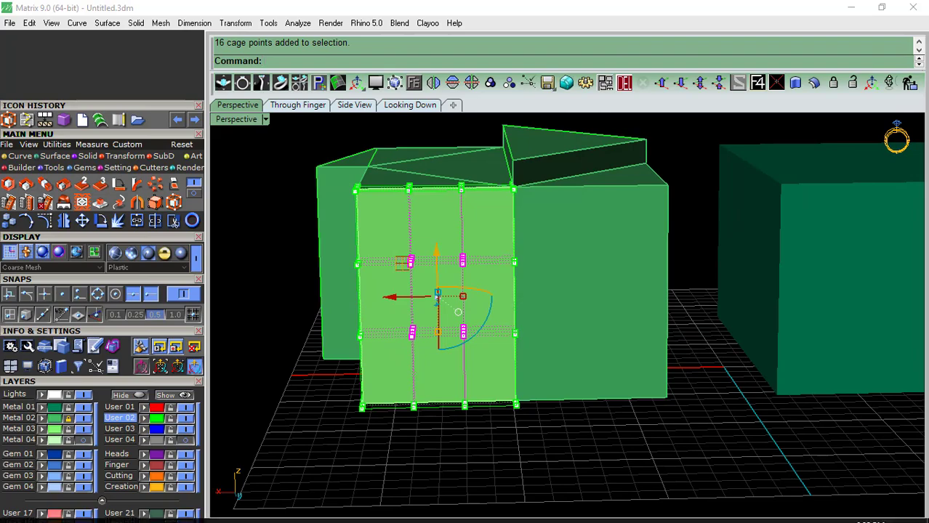
Step: Drag the 16 inner cage points outward so the front face bulges
click(316, 509)
click(865, 474)
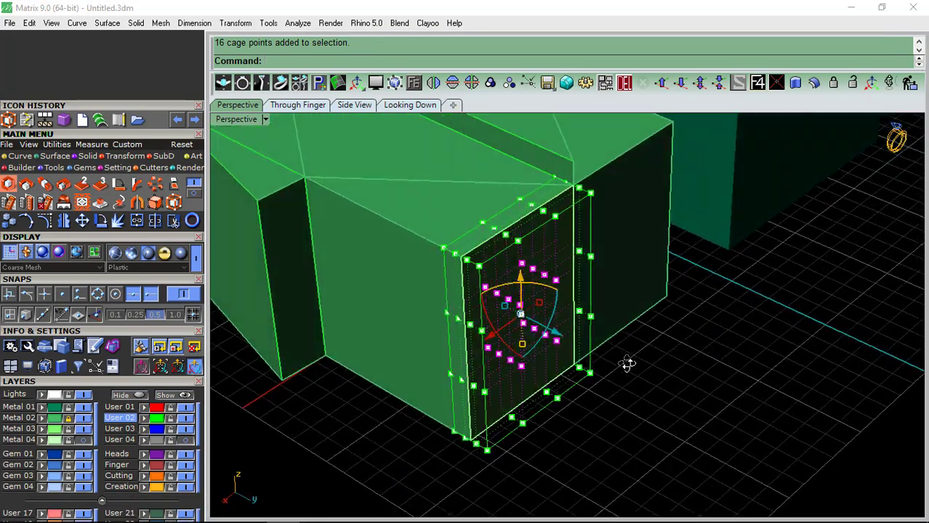
right_drag(628, 355, 528, 332)
drag(564, 334, 654, 343)
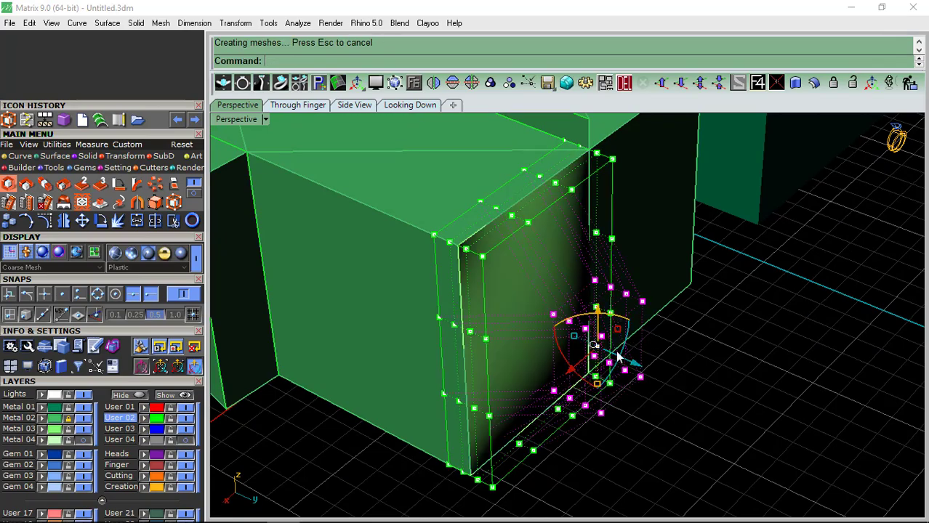
mouse_move(618, 356)
right_down()
mouse_move(458, 282)
mouse_move(492, 292)
right_up()
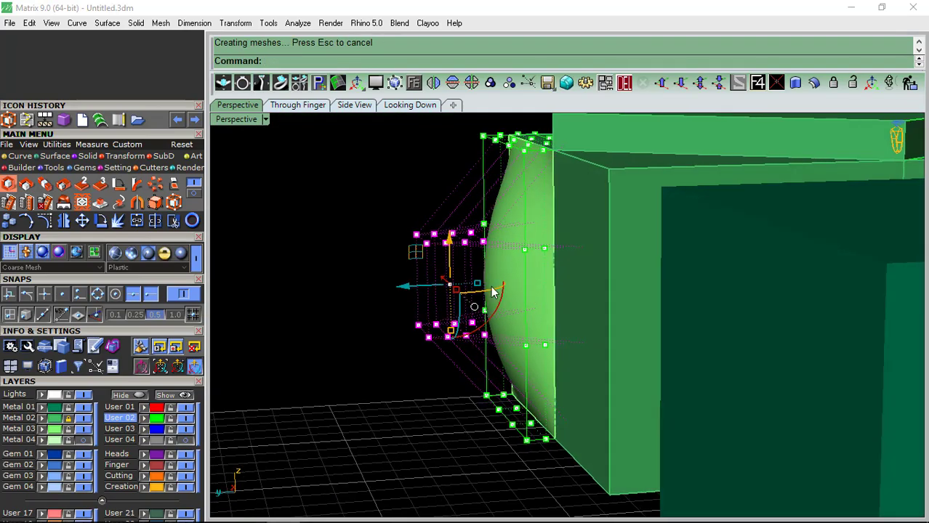
drag(409, 293, 373, 295)
mouse_move(435, 292)
right_down()
mouse_move(573, 322)
mouse_move(483, 262)
mouse_move(534, 301)
right_up()
Step: Delete the cage, keeping the bulged front face
key(Escape)
key(Escape)
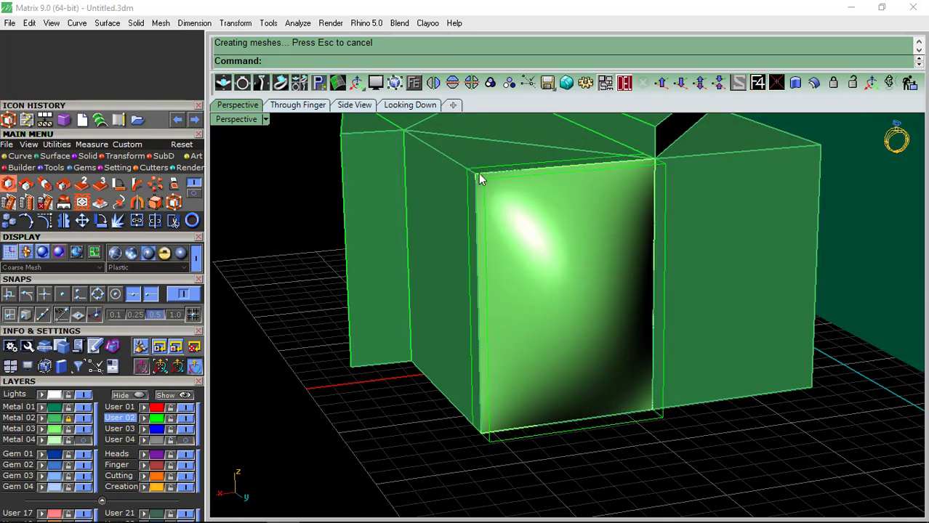
click(472, 174)
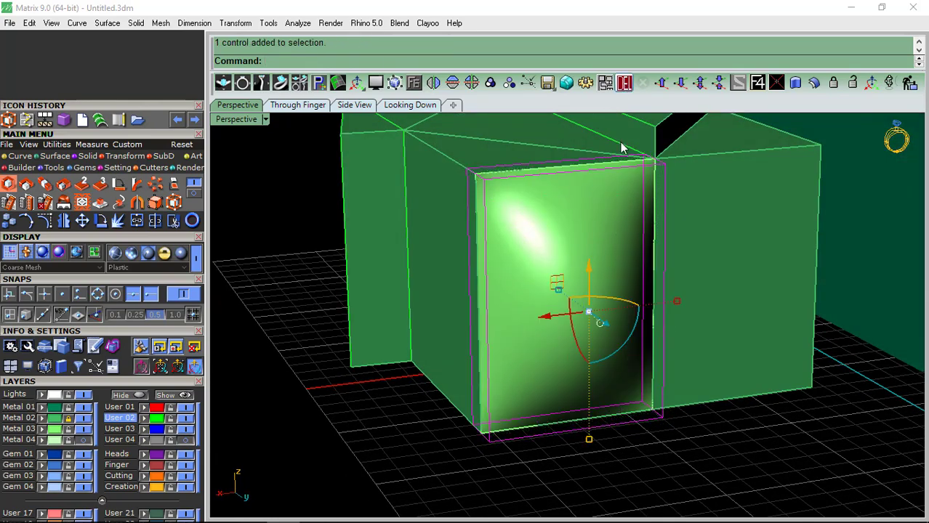
scroll(556, 329, down, 3)
key(Delete)
mouse_move(491, 322)
right_down()
mouse_move(626, 363)
mouse_move(616, 423)
mouse_move(537, 350)
mouse_move(626, 367)
mouse_move(513, 266)
mouse_move(542, 315)
mouse_move(489, 187)
mouse_move(556, 291)
mouse_move(497, 299)
right_up()
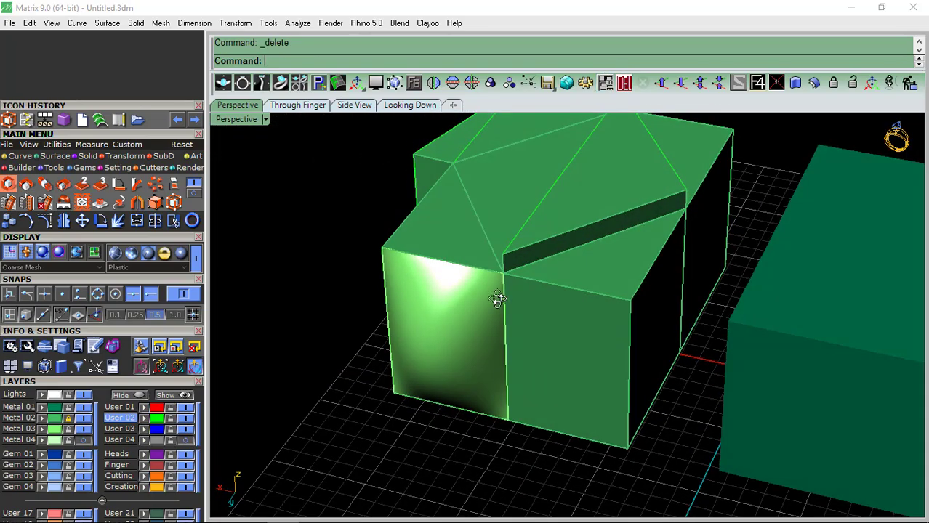
Step: Start a cage edit on the front-left triangular roof face, trying a move then undoing it
shift+right_drag(432, 240, 451, 264)
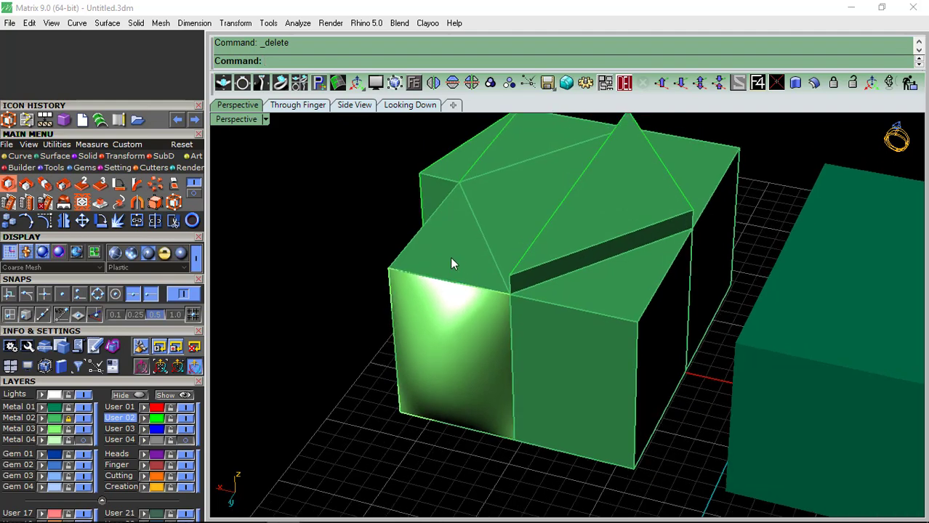
click(412, 267)
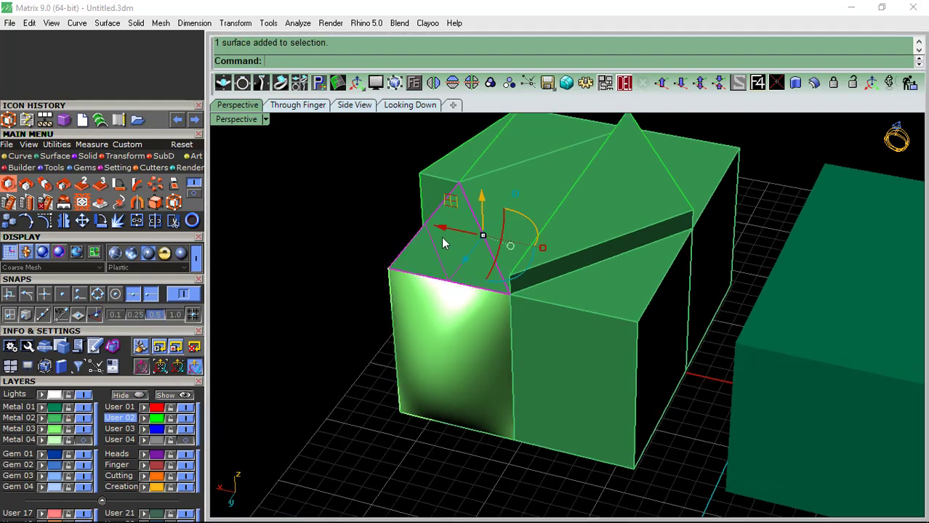
click(174, 221)
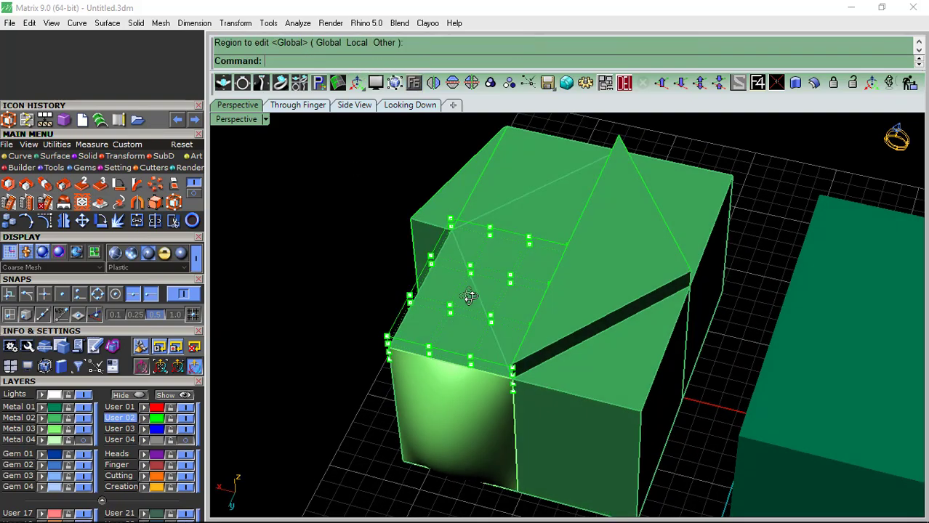
right_drag(470, 297, 441, 446)
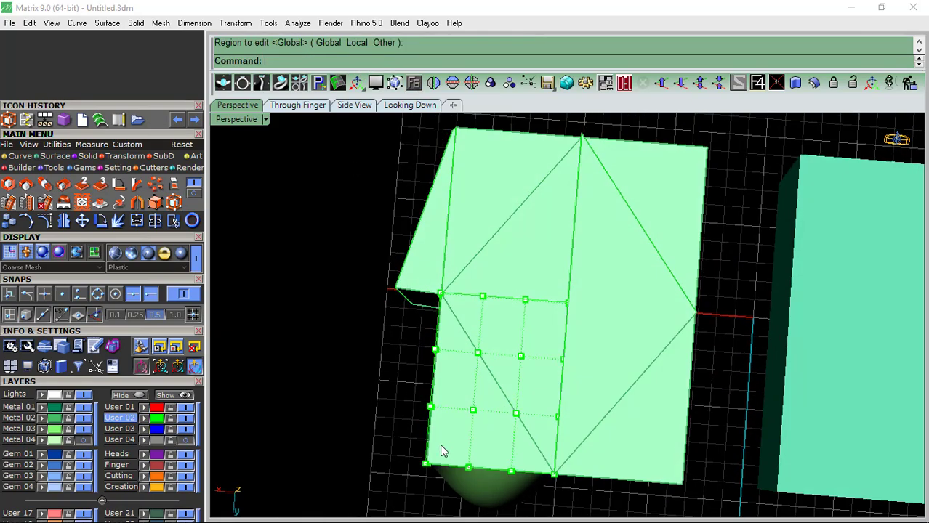
scroll(526, 427, up, 3)
drag(552, 392, 528, 411)
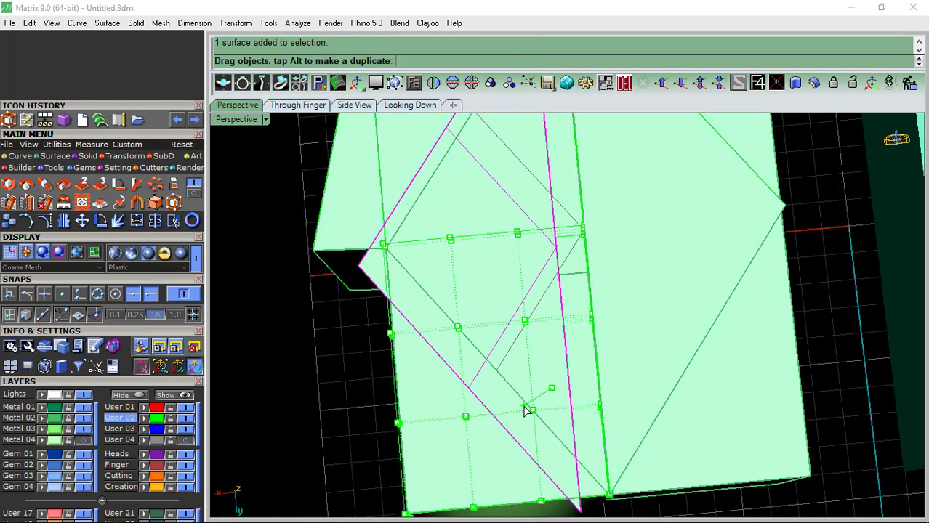
key(ctrl+z)
Step: Switch to wireframe and window-select the cage points around the front face
mouse_move(529, 427)
right_down()
mouse_move(514, 353)
mouse_move(601, 304)
mouse_move(637, 338)
mouse_move(512, 347)
mouse_move(369, 336)
right_up()
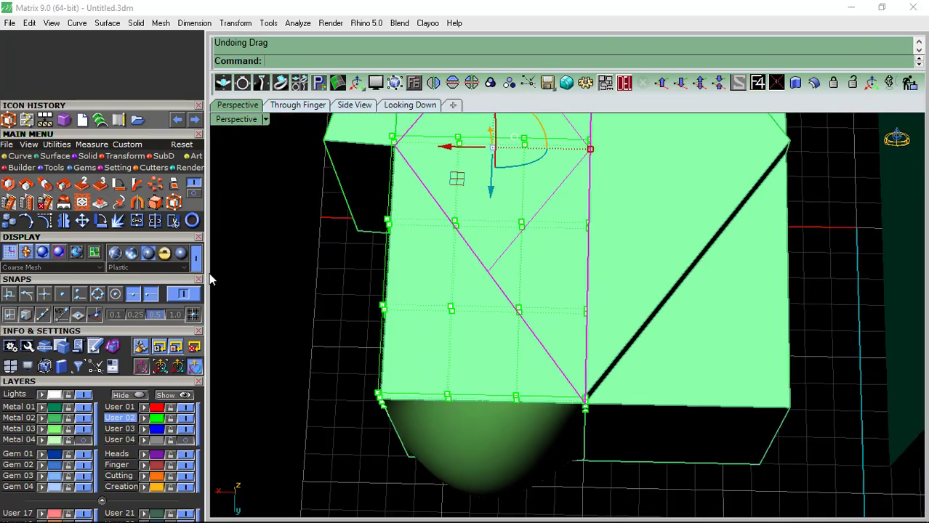
click(197, 259)
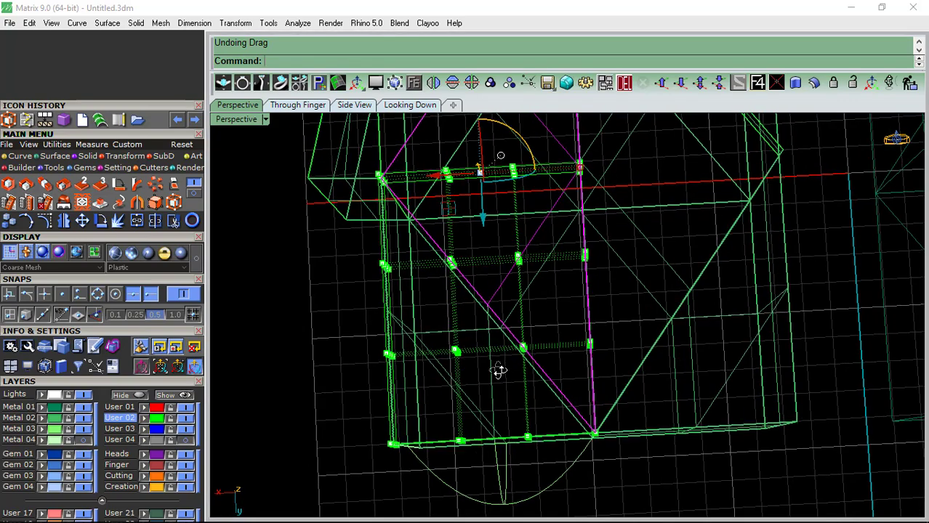
right_drag(497, 371, 538, 338)
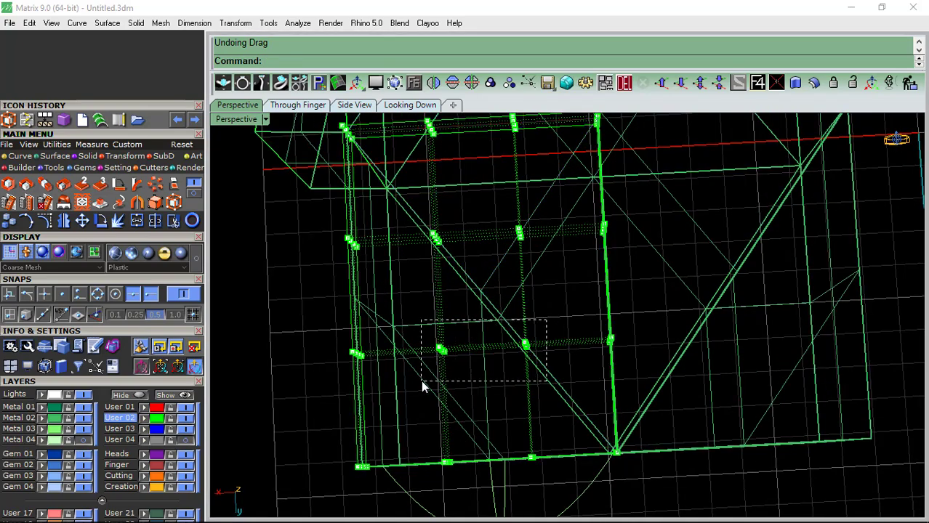
drag(423, 378, 424, 378)
click(197, 259)
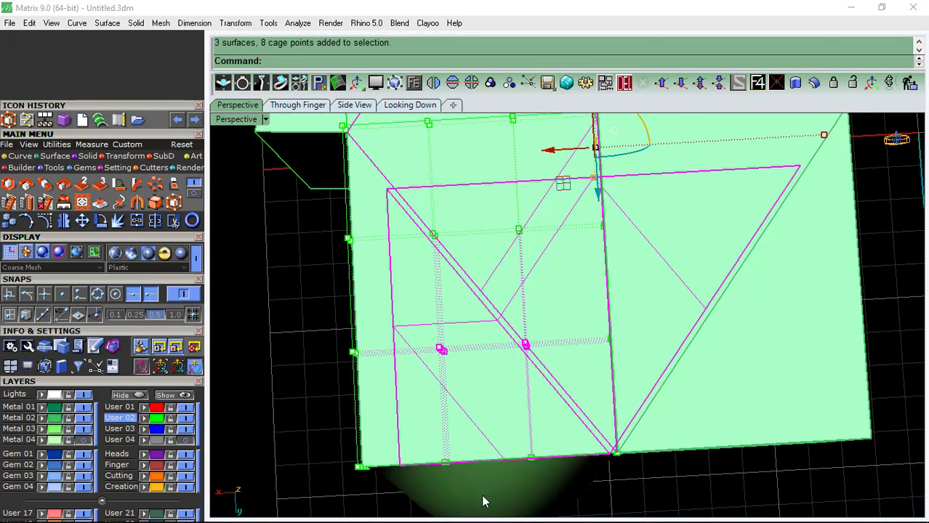
right_drag(349, 329, 463, 339)
scroll(586, 372, down, 3)
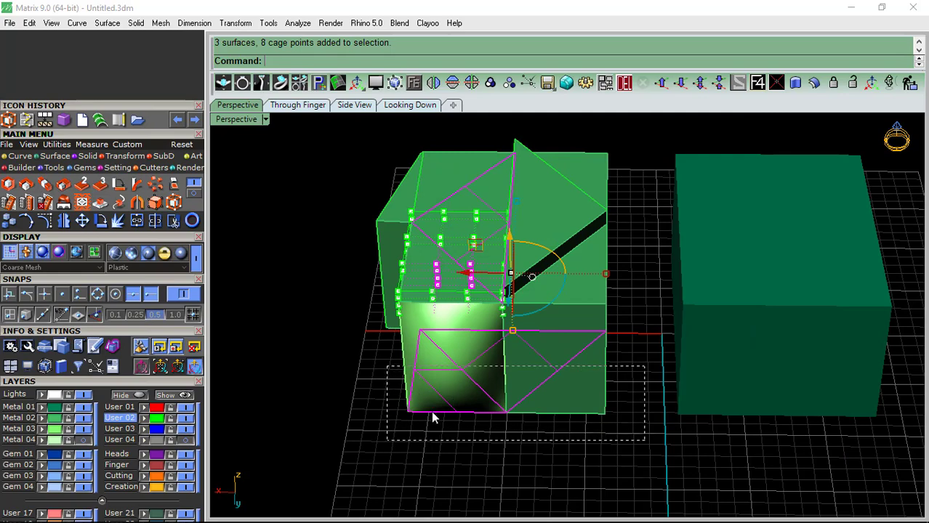
Step: Remove block surfaces from the selection, pull the cage points to bend the face, then undo
ctrl+drag(431, 412, 432, 412)
right_drag(432, 412, 575, 242)
right_drag(501, 247, 457, 290)
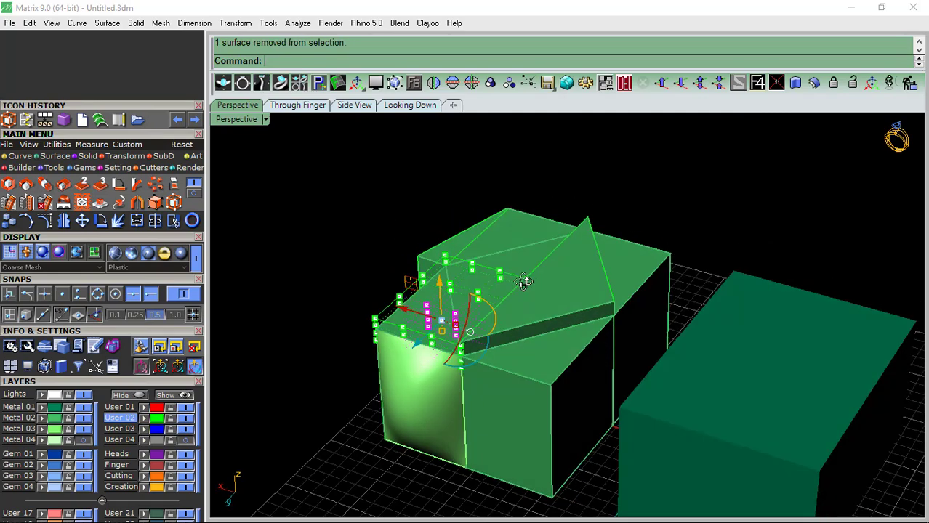
scroll(457, 290, up, 5)
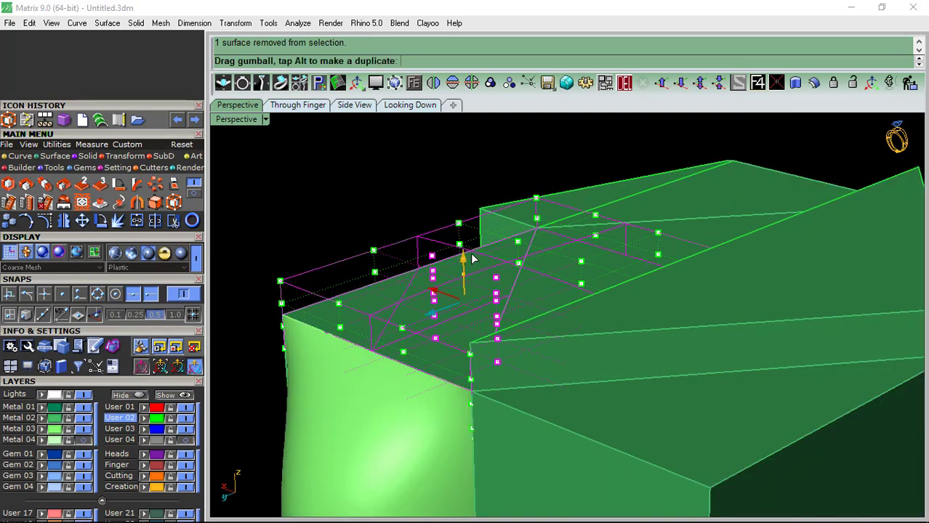
drag(478, 174, 543, 244)
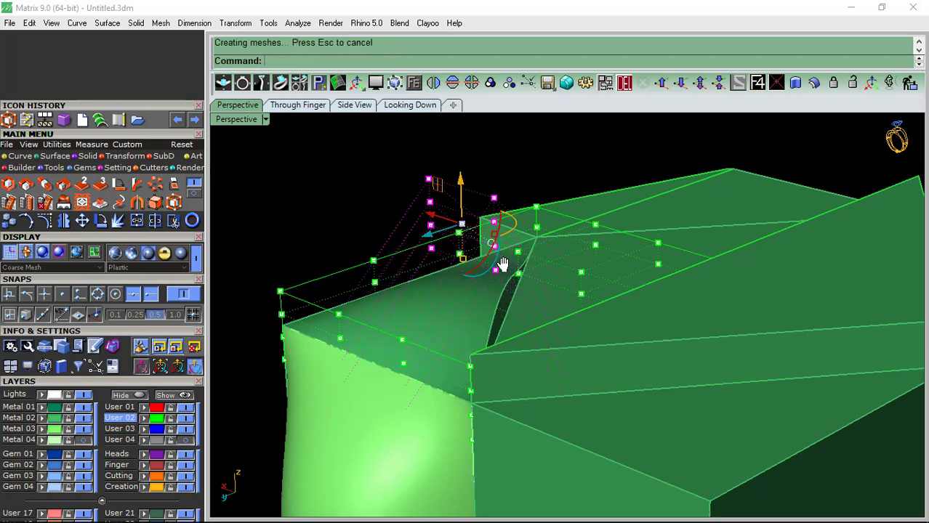
mouse_move(497, 263)
right_down()
mouse_move(548, 325)
mouse_move(494, 331)
mouse_move(447, 263)
mouse_move(341, 284)
mouse_move(249, 270)
mouse_move(386, 266)
mouse_move(464, 348)
right_up()
key(ctrl+z)
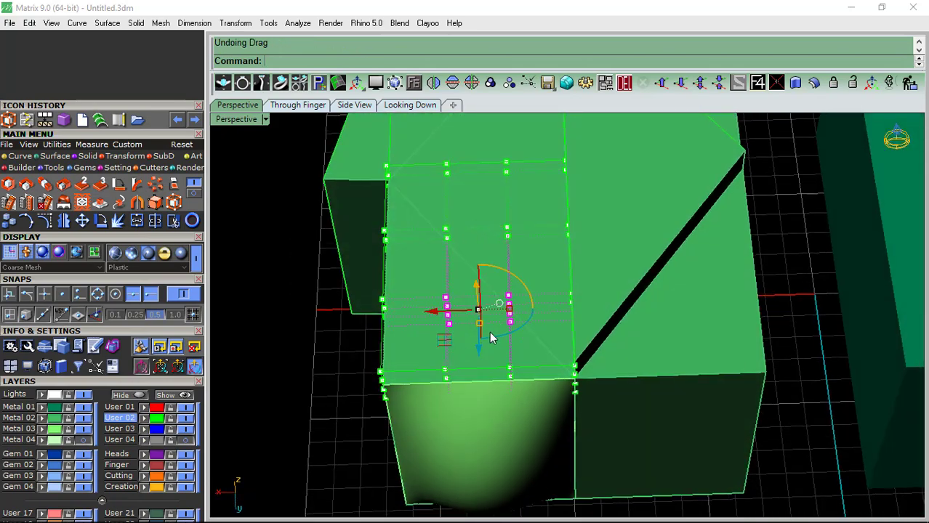
Step: Deselect the cage points, then select and delete the old editing cage on the roof
scroll(529, 285, down, 5)
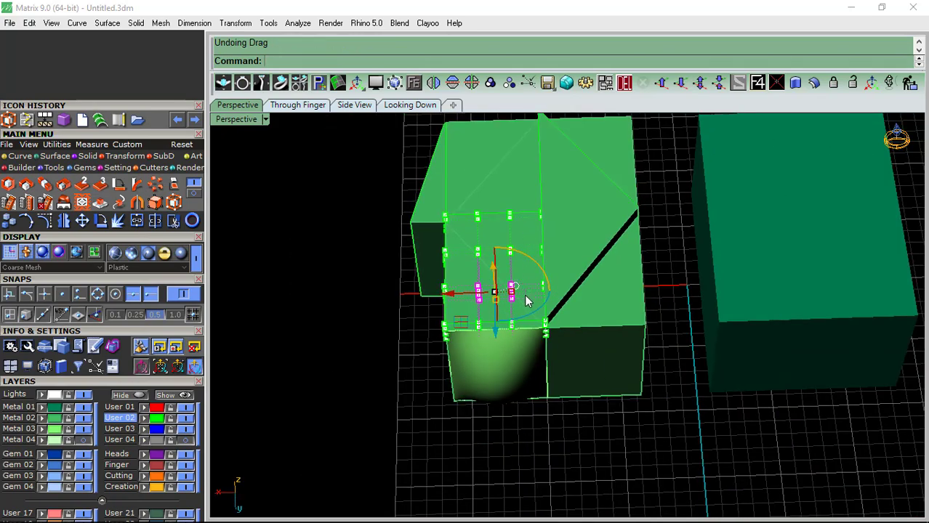
scroll(526, 301, down, 5)
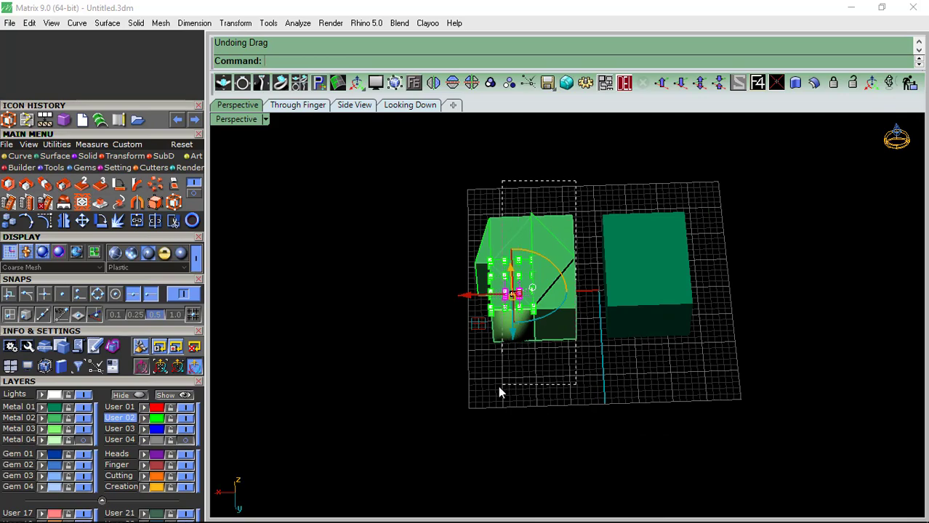
drag(524, 369, 446, 364)
right_drag(438, 375, 496, 298)
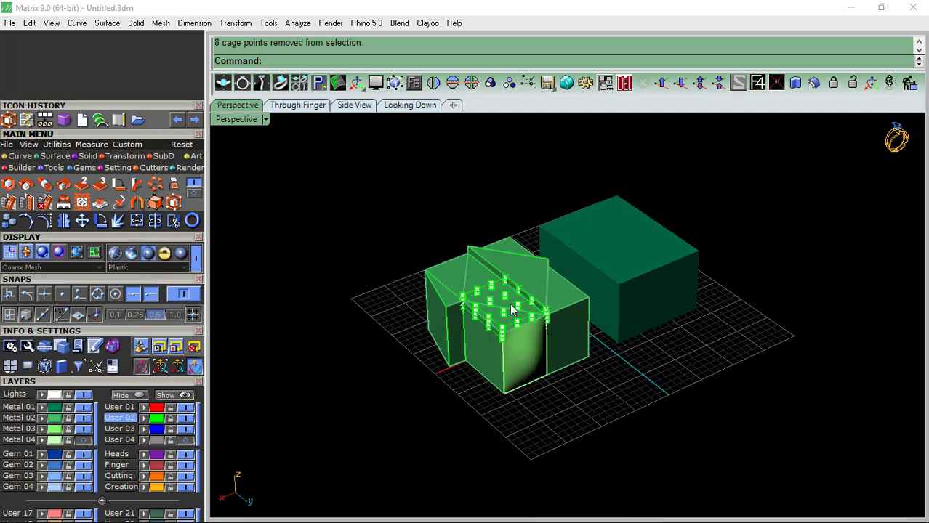
scroll(496, 298, up, 5)
click(459, 249)
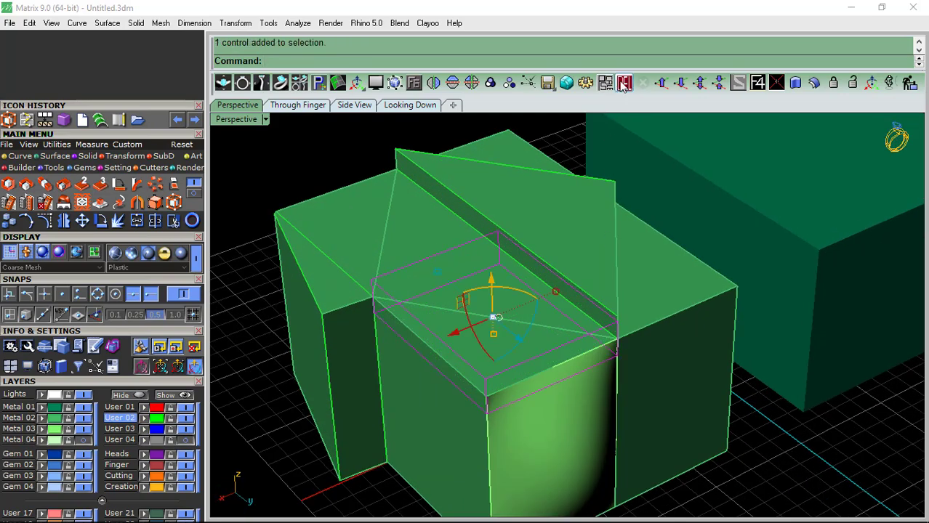
mouse_move(622, 187)
right_down()
mouse_move(629, 312)
mouse_move(566, 297)
right_up()
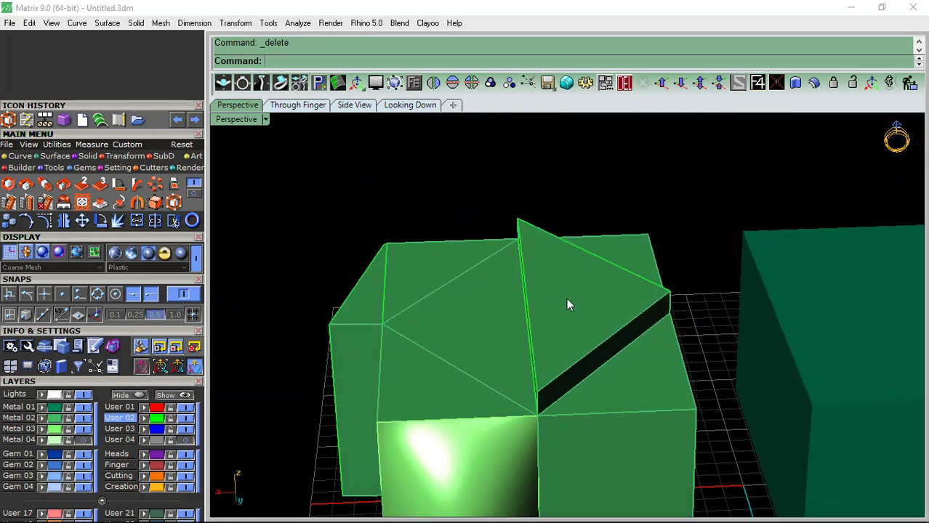
click(567, 298)
click(174, 205)
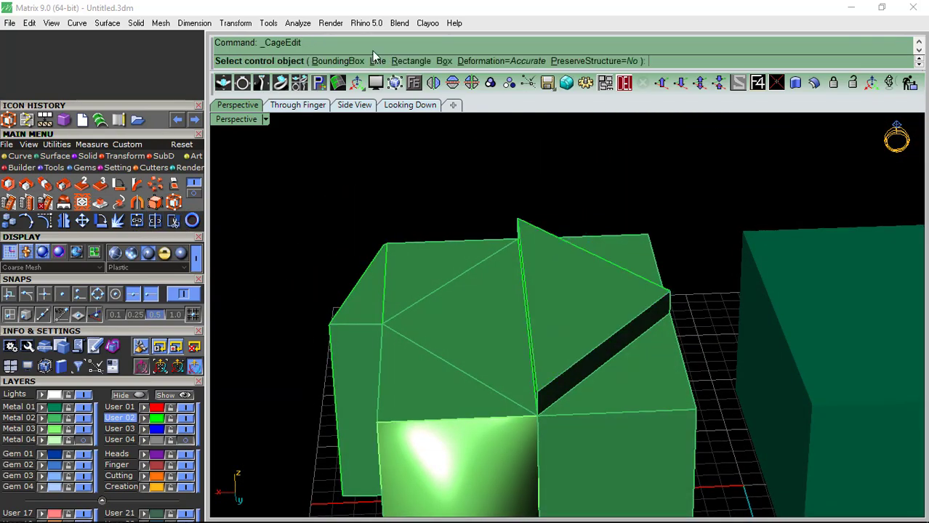
click(354, 62)
key(Return)
key(Return)
key(Return)
right_drag(370, 170, 494, 303)
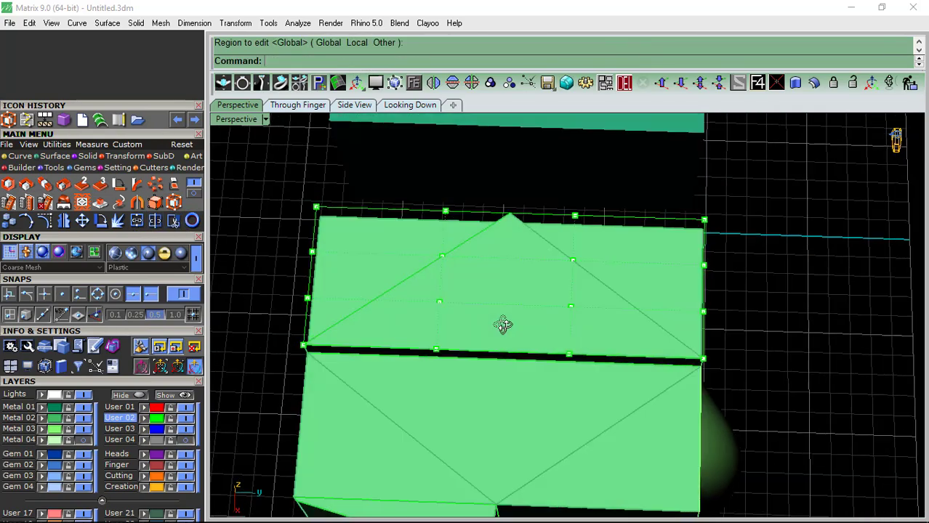
scroll(494, 303, up, 3)
drag(637, 307, 663, 294)
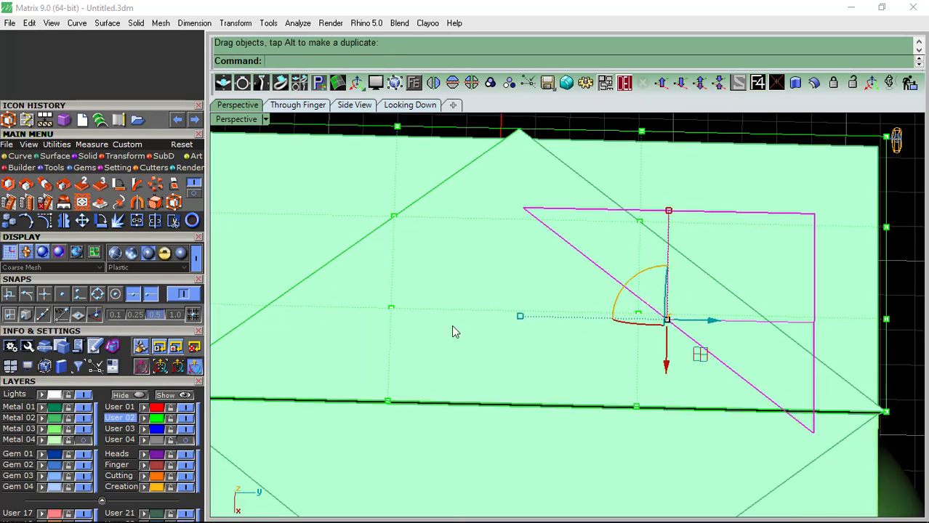
key(ctrl+z)
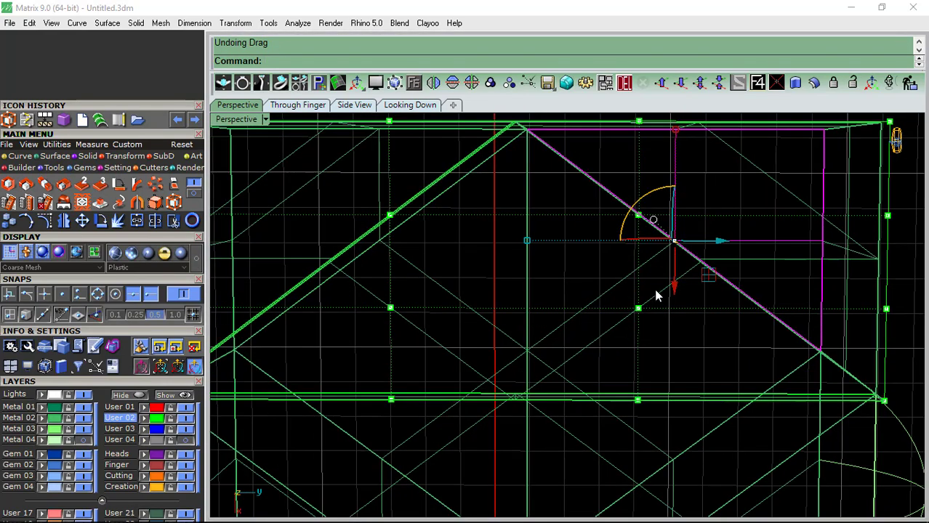
drag(393, 342, 392, 353)
scroll(533, 259, down, 3)
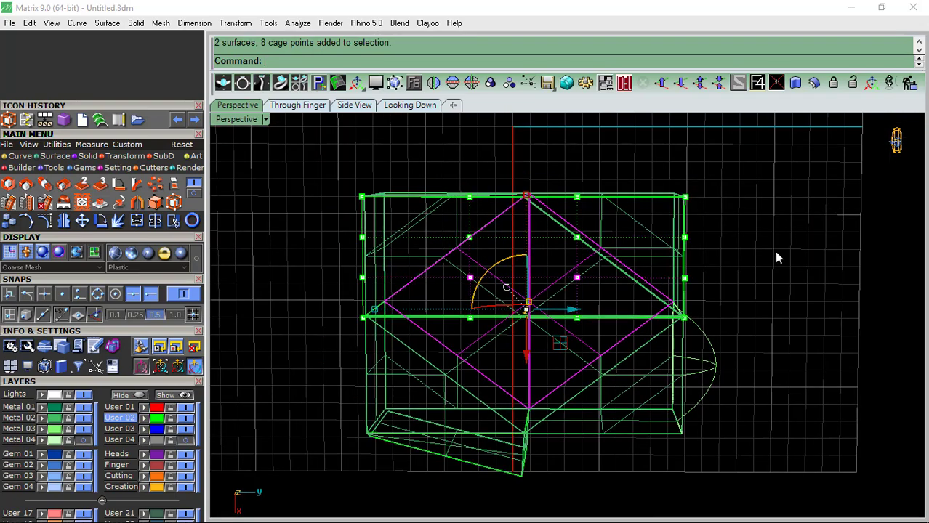
ctrl+click(608, 387)
ctrl+click(449, 437)
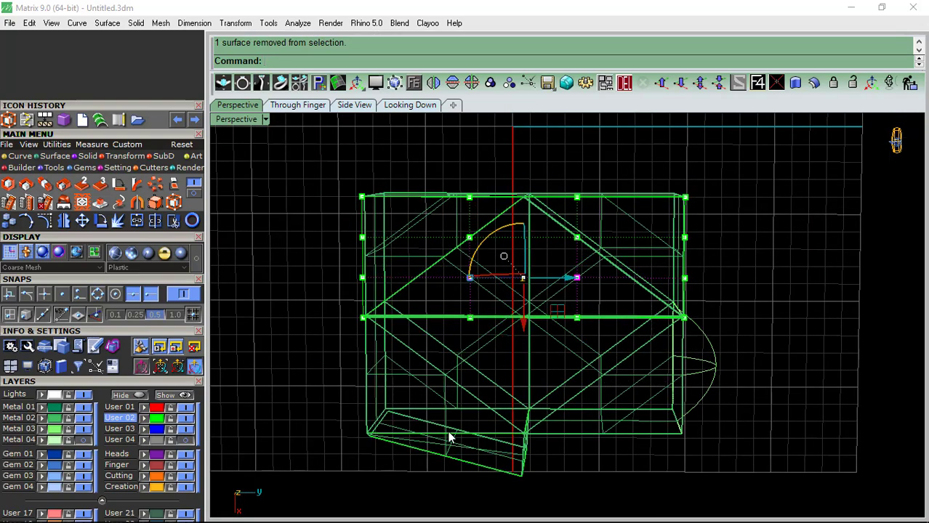
mouse_move(221, 272)
right_down()
mouse_move(575, 348)
mouse_move(571, 294)
right_up()
scroll(571, 294, up, 3)
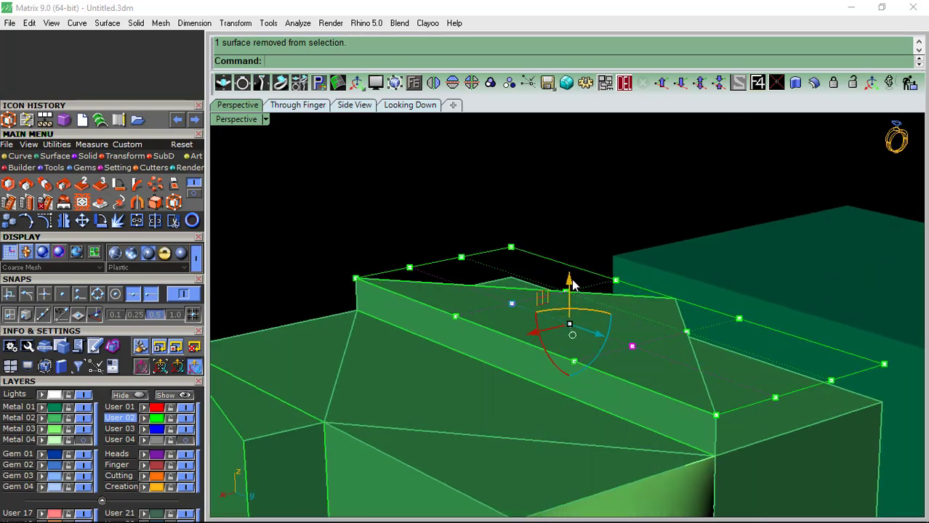
drag(571, 280, 578, 260)
drag(576, 191, 576, 192)
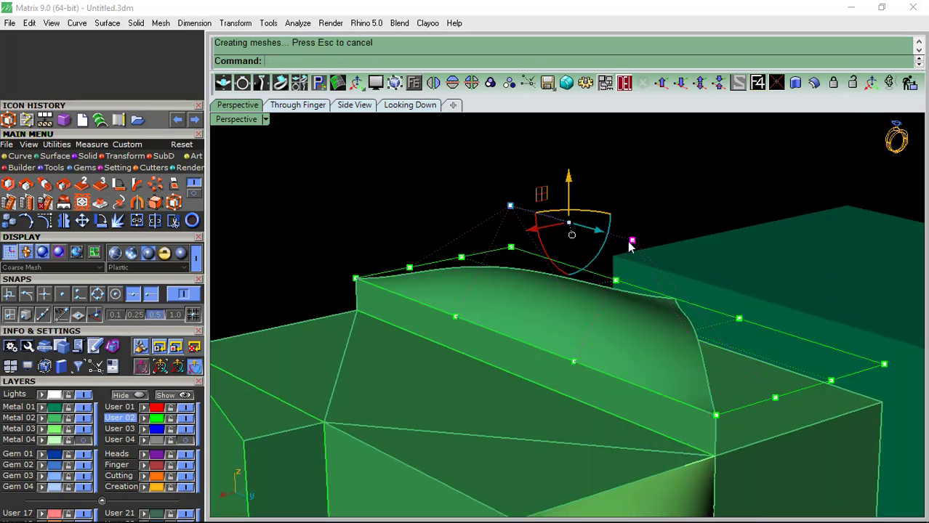
mouse_move(630, 247)
right_down()
mouse_move(755, 248)
mouse_move(502, 266)
right_up()
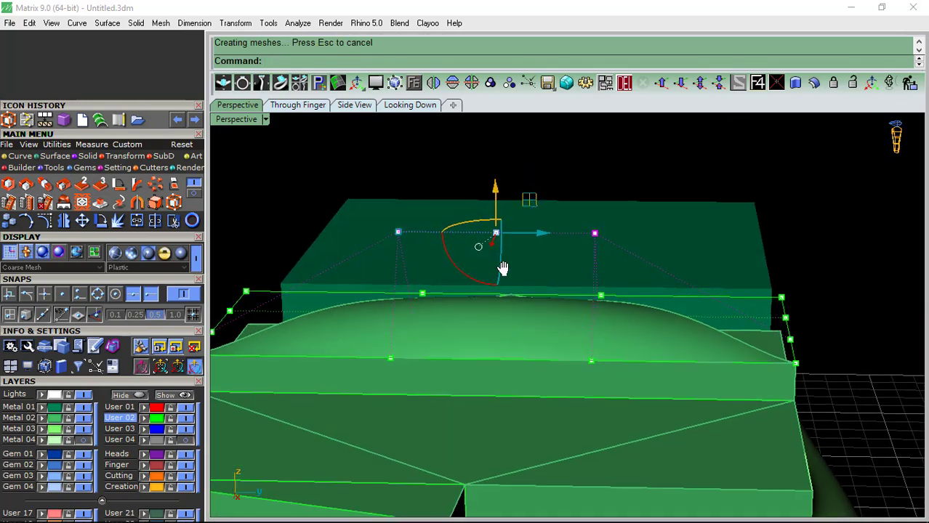
scroll(440, 285, down, 3)
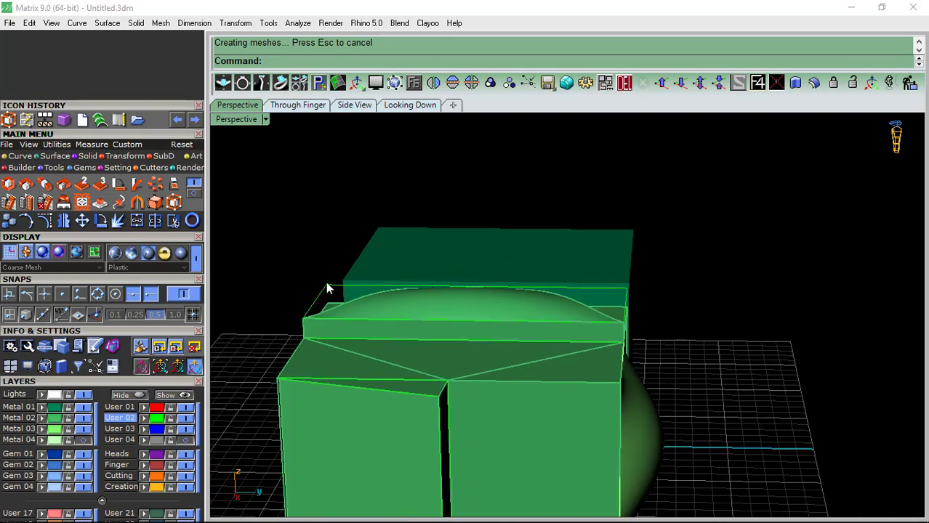
key(ctrl+z)
mouse_move(412, 332)
right_down()
mouse_move(445, 389)
mouse_move(549, 395)
mouse_move(445, 382)
mouse_move(450, 372)
mouse_move(542, 394)
mouse_move(528, 373)
mouse_move(550, 416)
mouse_move(734, 372)
mouse_move(696, 345)
mouse_move(591, 345)
mouse_move(622, 348)
mouse_move(629, 289)
mouse_move(591, 400)
mouse_move(498, 364)
mouse_move(564, 377)
mouse_move(516, 365)
mouse_move(452, 370)
right_up()
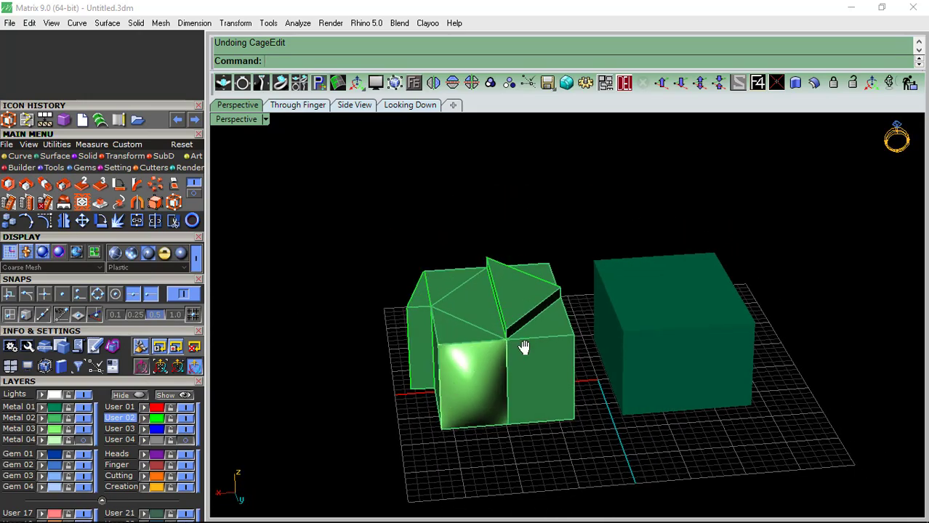
mouse_move(523, 348)
right_down()
mouse_move(534, 373)
mouse_move(429, 349)
mouse_move(639, 363)
mouse_move(557, 323)
mouse_move(543, 301)
mouse_move(616, 362)
mouse_move(527, 342)
mouse_move(460, 288)
mouse_move(688, 295)
right_up()
right_drag(607, 350, 567, 331)
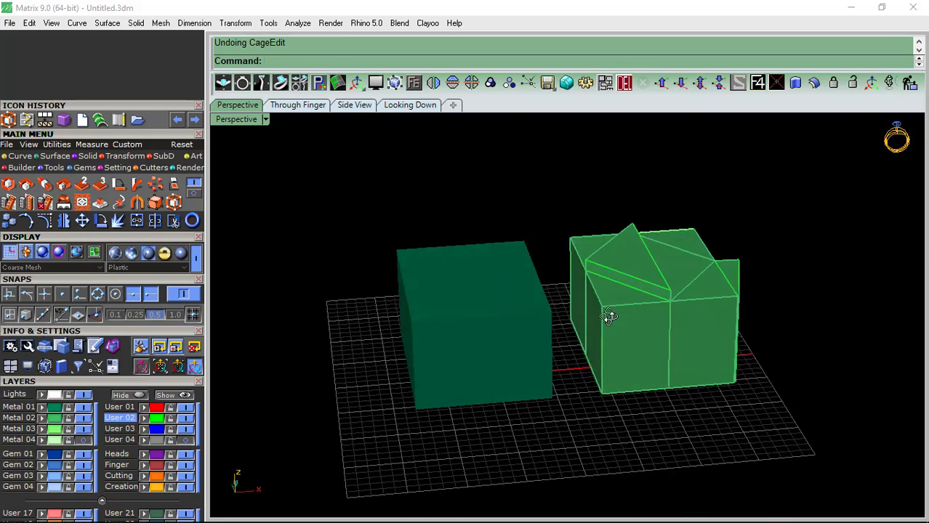
right_drag(566, 331, 481, 303)
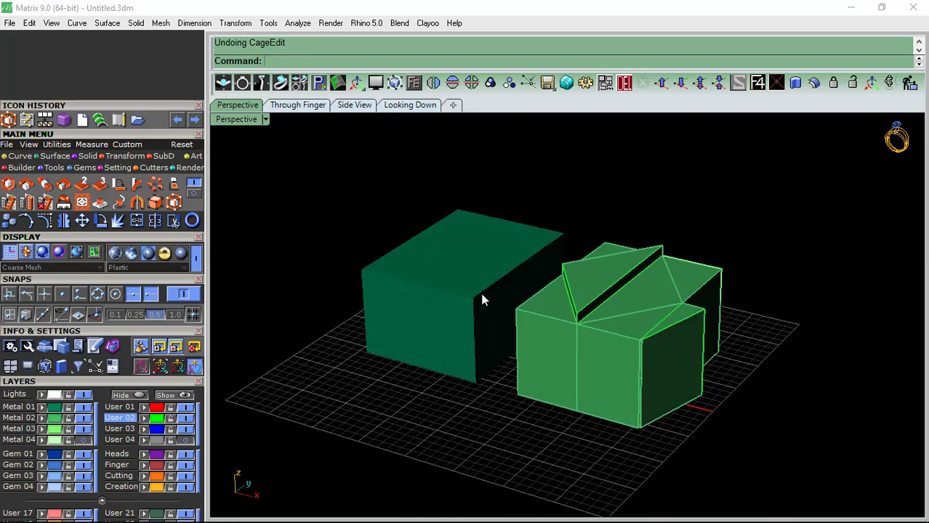